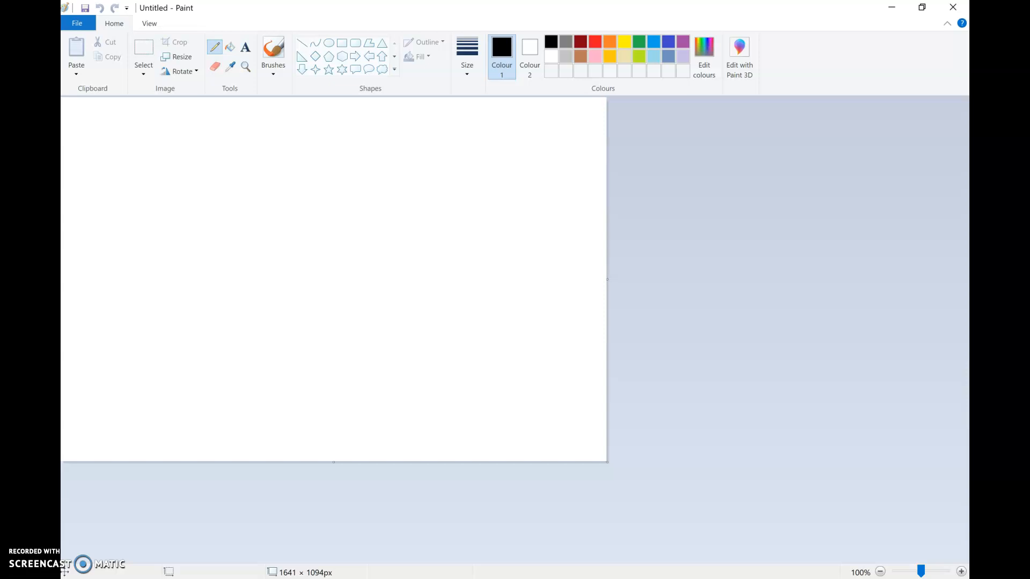
- Scribble a small pink swatch with the Pencil near the upper-left corner of the canvas
click(595, 56)
mouse_move(92, 133)
mouse_down()
mouse_move(85, 154)
mouse_move(106, 127)
mouse_move(103, 151)
mouse_move(119, 131)
mouse_up()
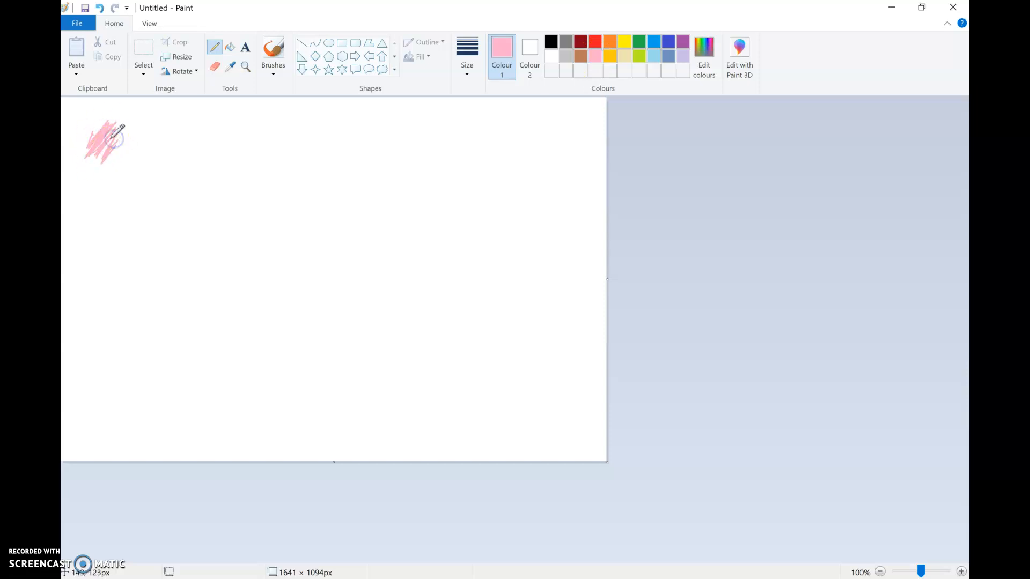
click(465, 54)
click(446, 168)
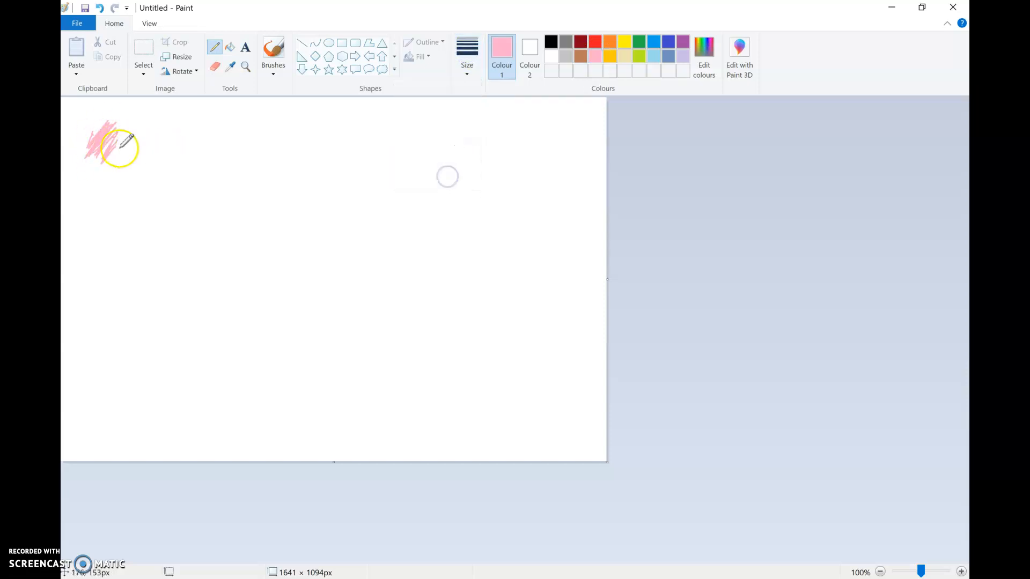
drag(110, 145, 101, 152)
- Place a text box just right of the pink scribble and try switching its text colour to black
click(246, 46)
click(124, 134)
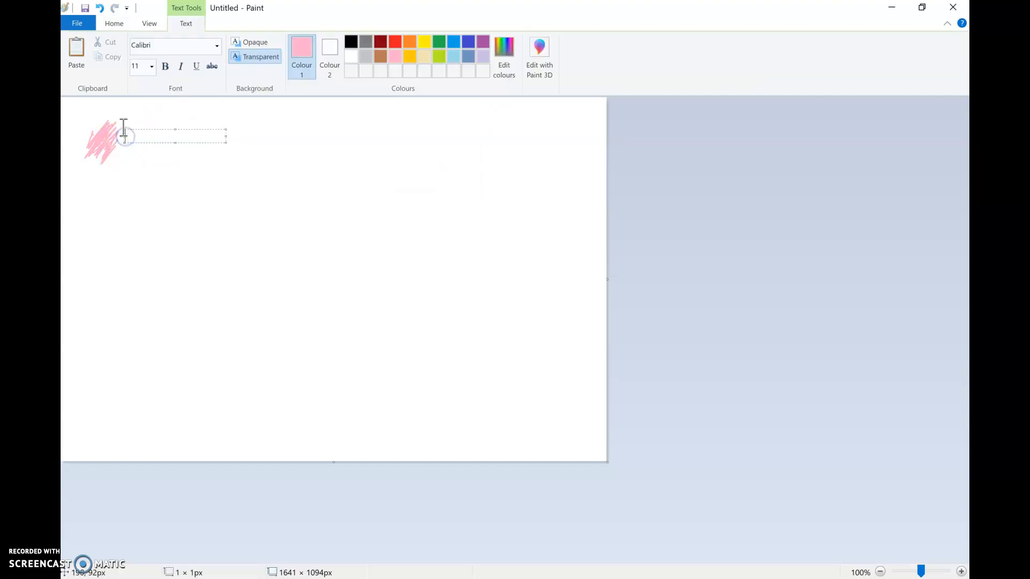
text(Clarinet)
key(BackSpace)
key(BackSpace)
key(BackSpace)
key(BackSpace)
key(BackSpace)
key(BackSpace)
key(BackSpace)
key(BackSpace)
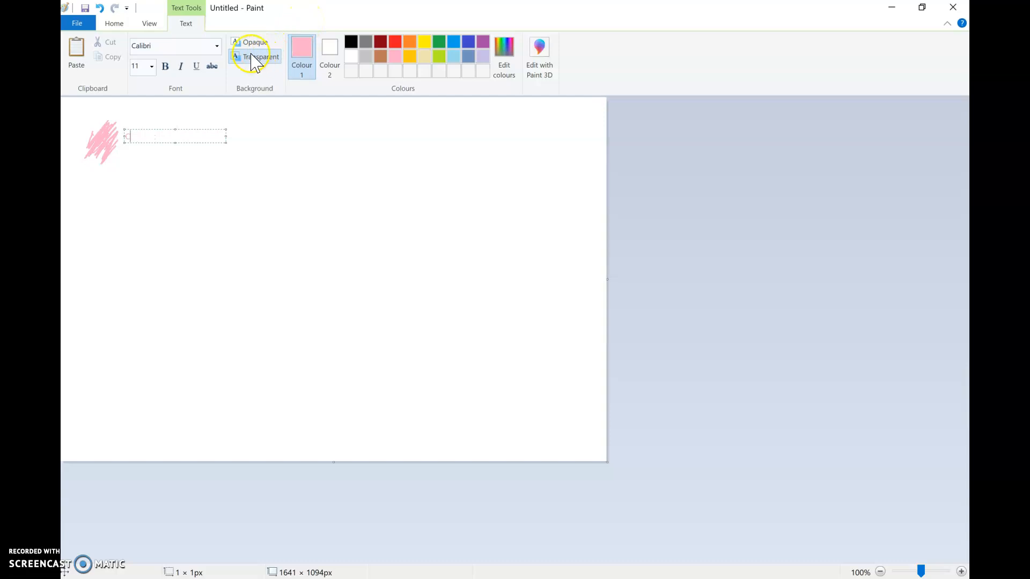
click(350, 41)
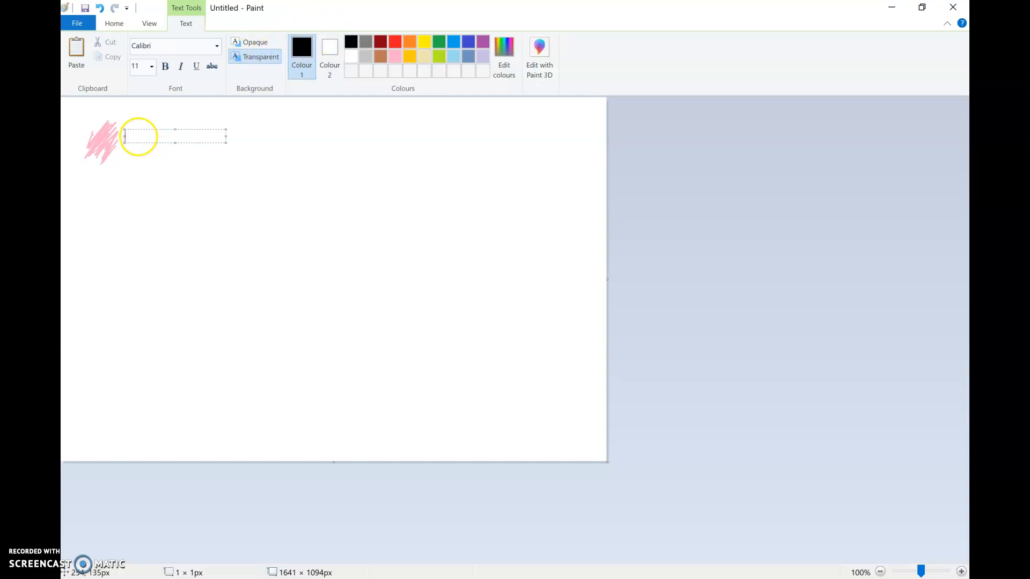
text(C)
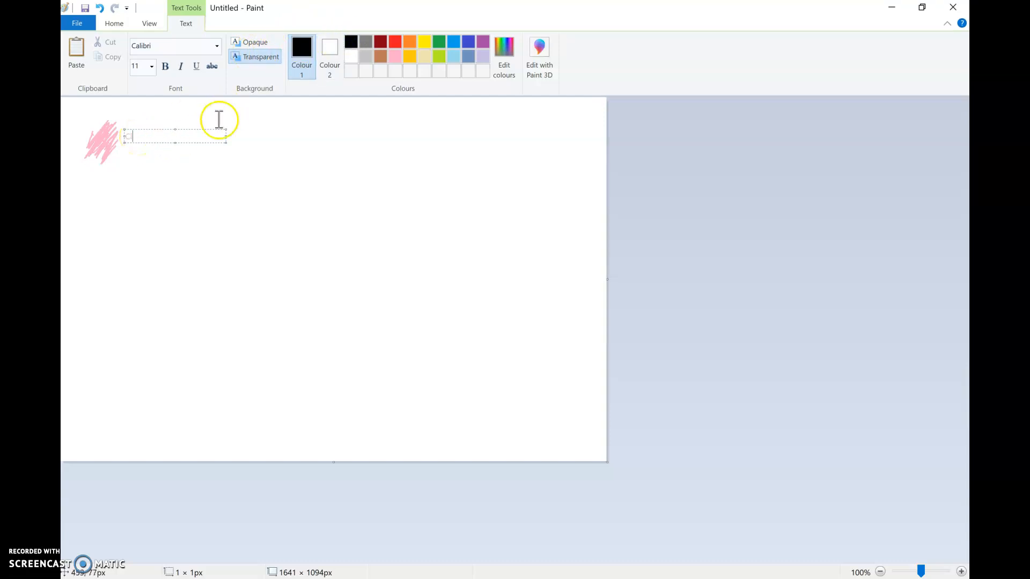
key(BackSpace)
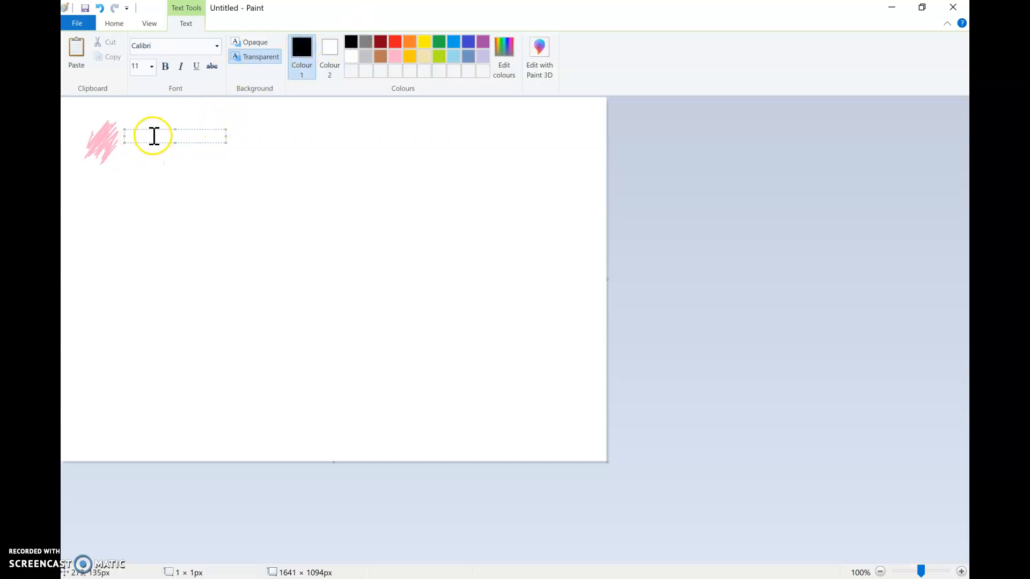
- Enter the label "Clarinet" in the text box beside the pink scribble
text(Clarine)
key(Return)
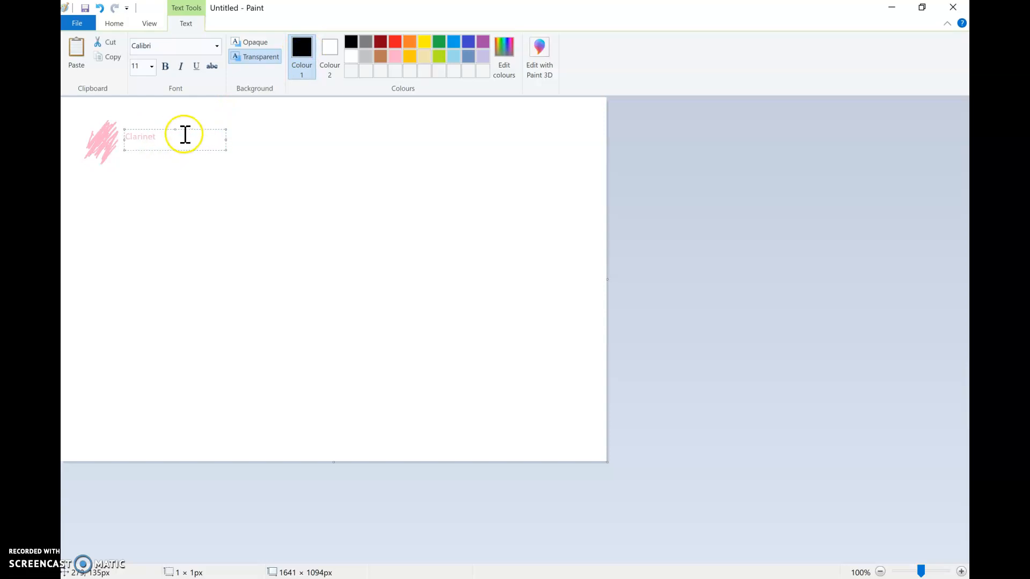
click(216, 114)
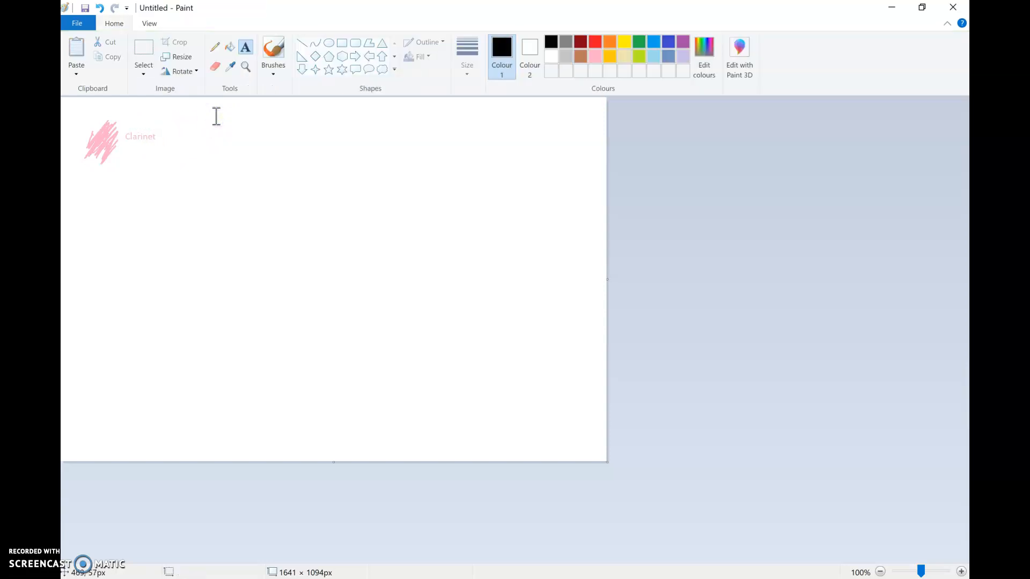
- Scribble a small blue swatch with the Pencil just right of the "Clarinet" label
click(653, 41)
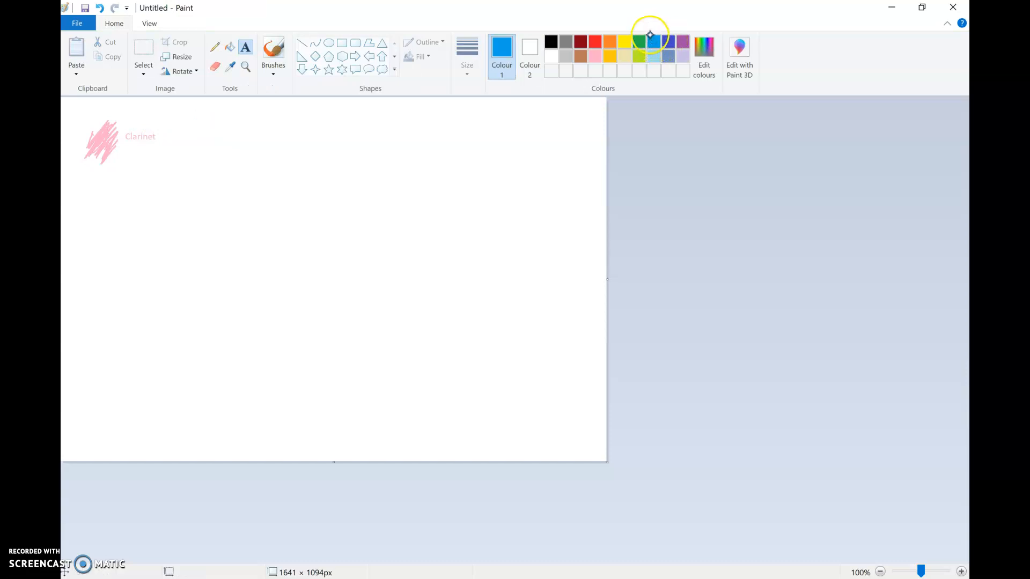
click(170, 134)
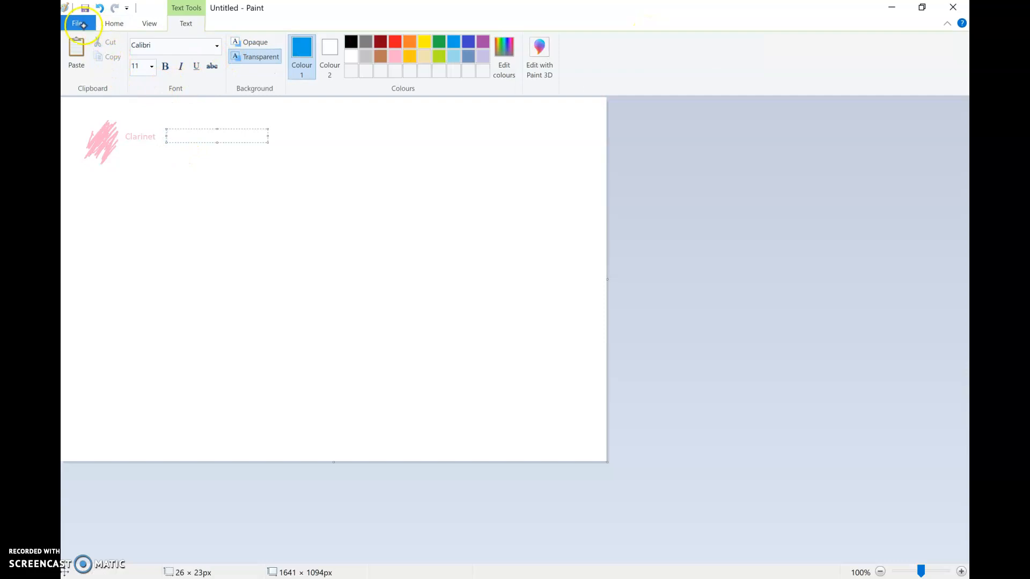
click(109, 24)
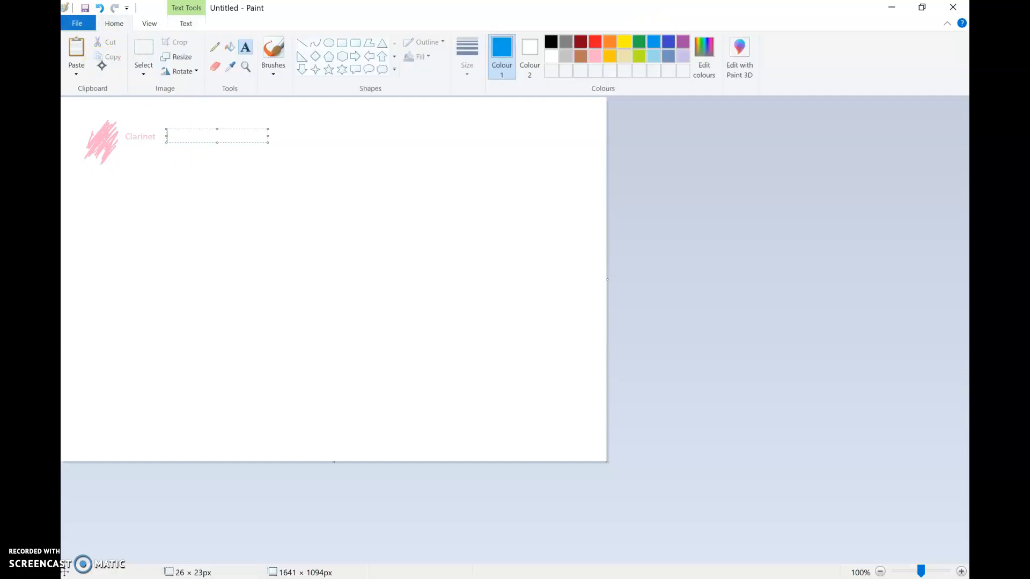
click(215, 47)
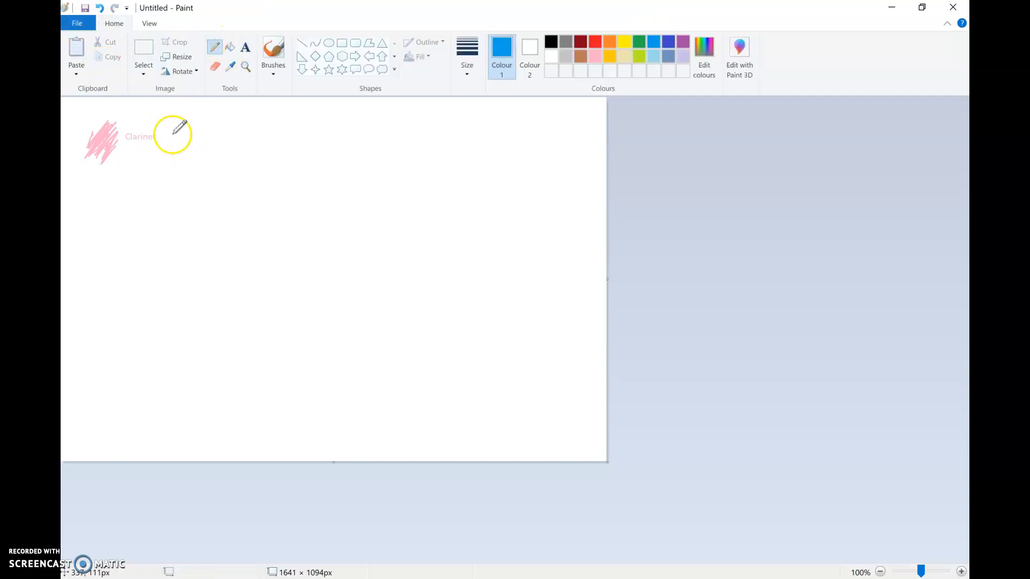
mouse_move(183, 123)
mouse_down()
mouse_move(171, 148)
mouse_move(187, 127)
mouse_move(175, 146)
mouse_move(183, 127)
mouse_up()
- Add the text label "Violin" in blue just right of the blue scribble
click(246, 47)
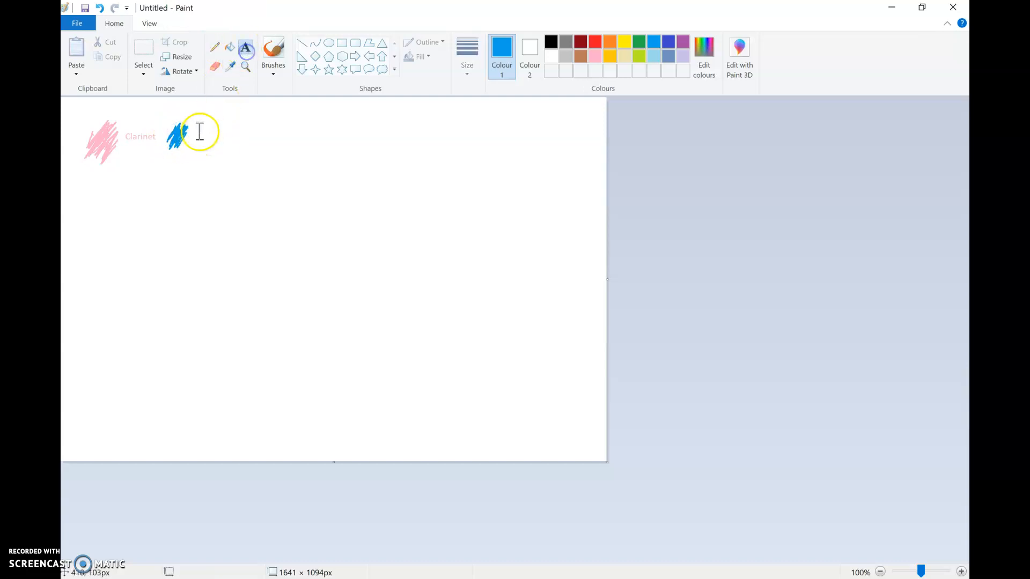
click(198, 137)
text(Violin)
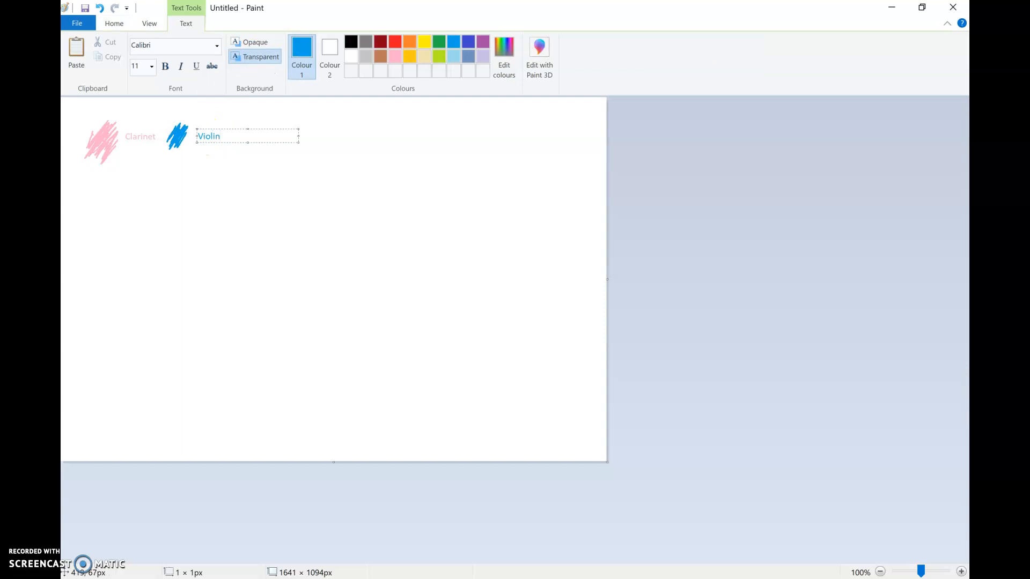
click(184, 156)
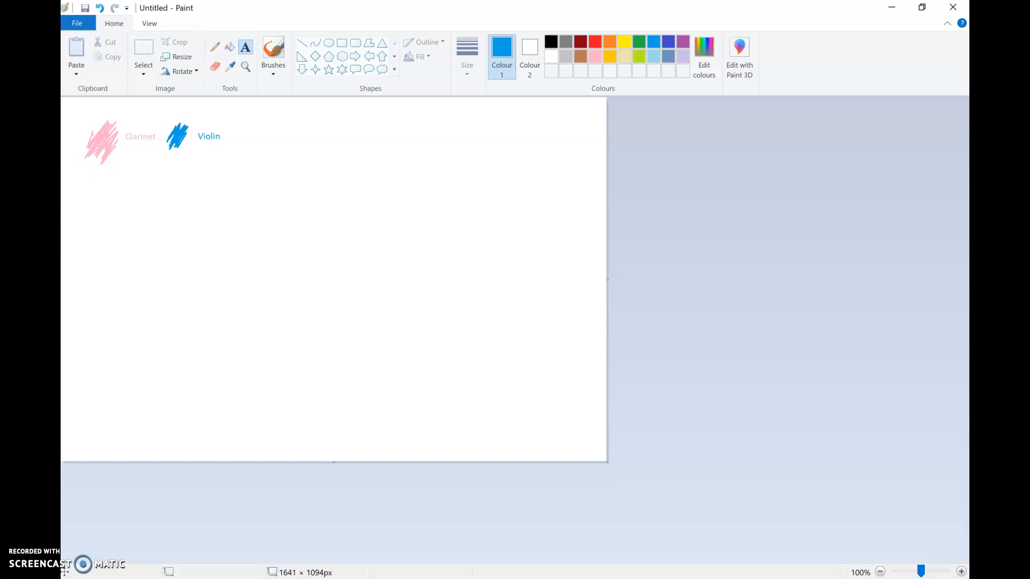
- Draw a black wavy line with two humps to the right of the "Violin" label using the Pencil
click(551, 42)
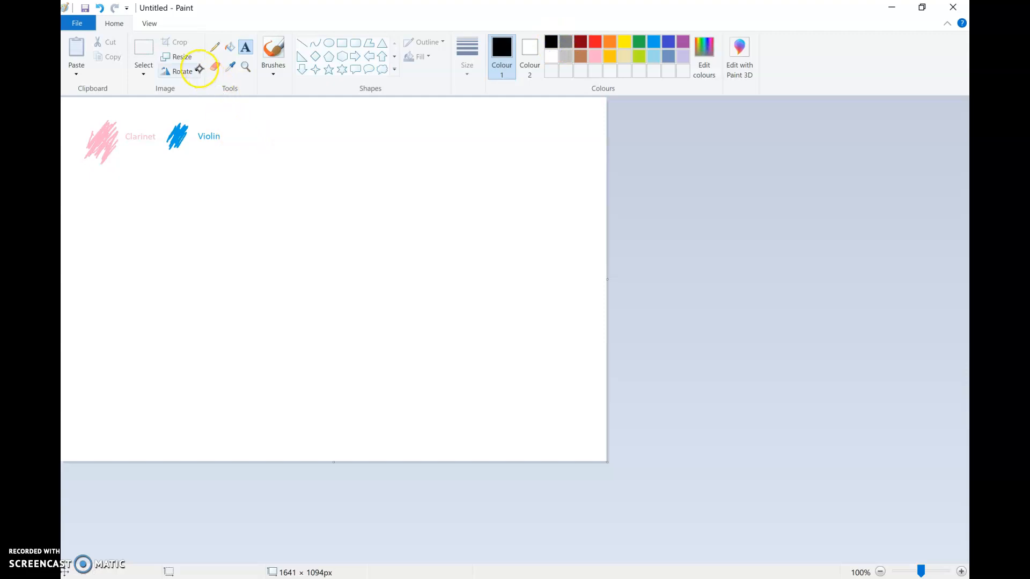
click(214, 47)
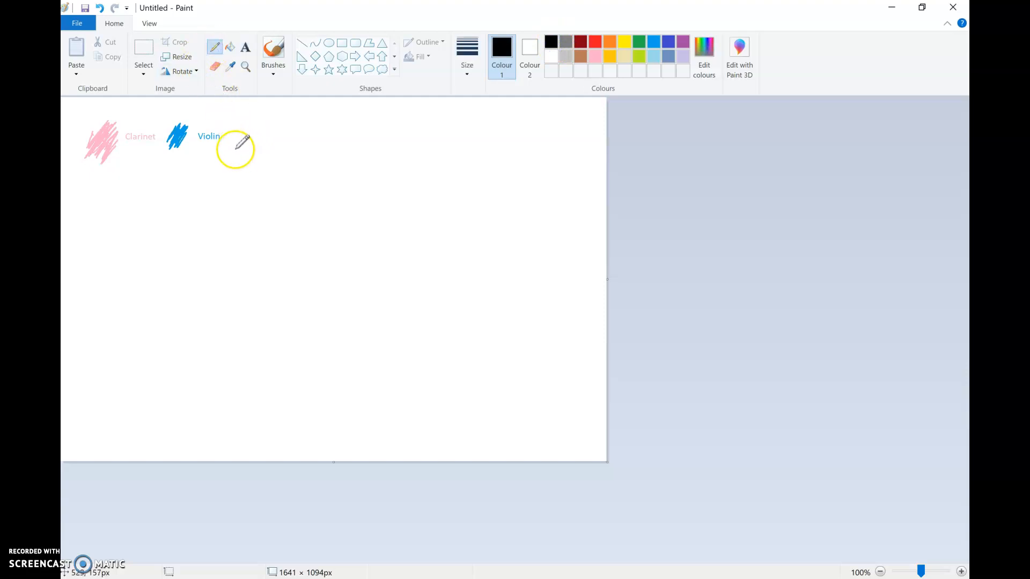
mouse_move(232, 148)
mouse_down()
mouse_move(263, 123)
mouse_move(279, 146)
mouse_move(296, 125)
mouse_move(307, 147)
mouse_move(324, 127)
mouse_up()
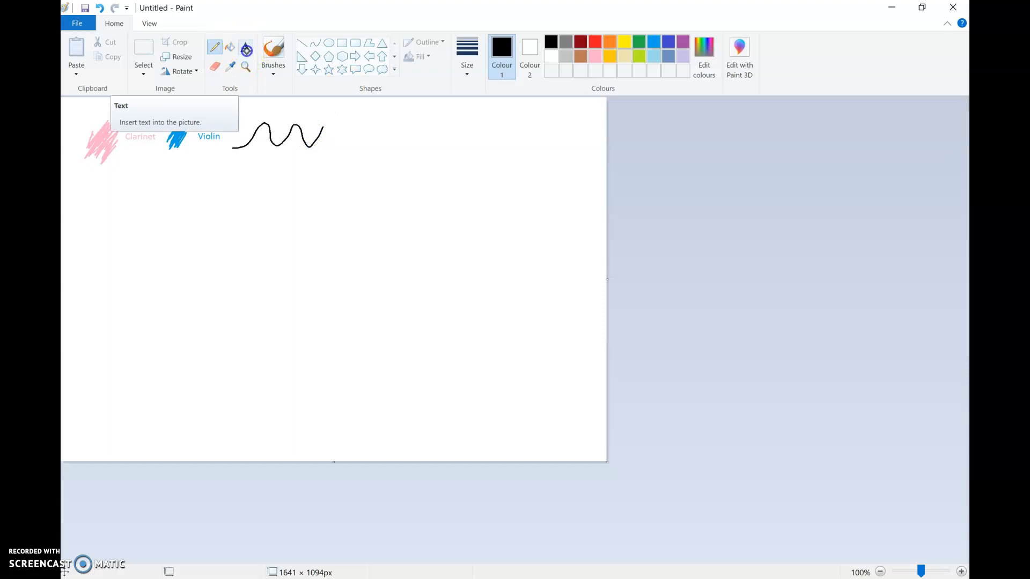
- Add the black text label "Long notes ascending and descending" to the right of the wavy line
click(246, 48)
click(337, 125)
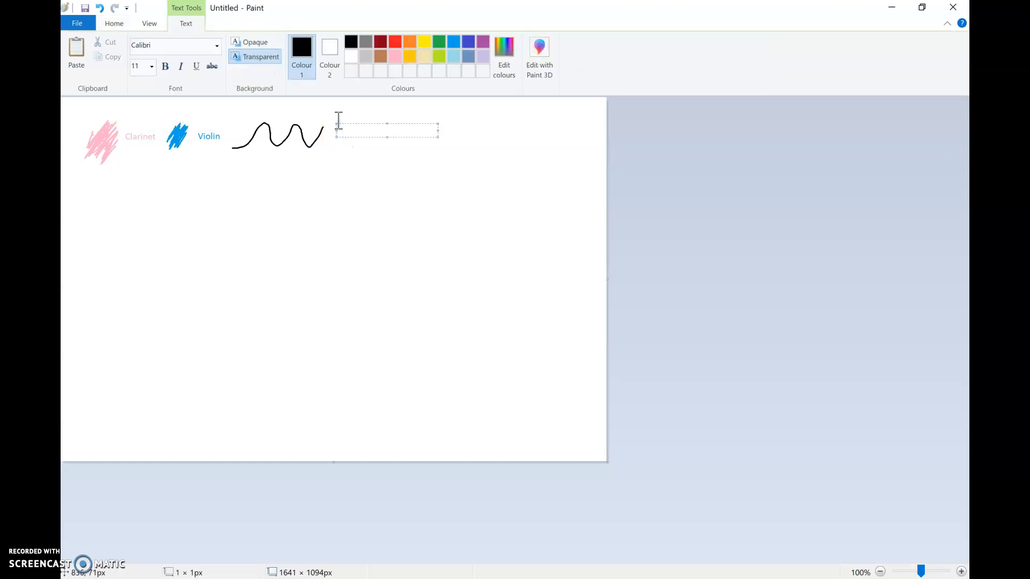
text(Long notes ascending and desce)
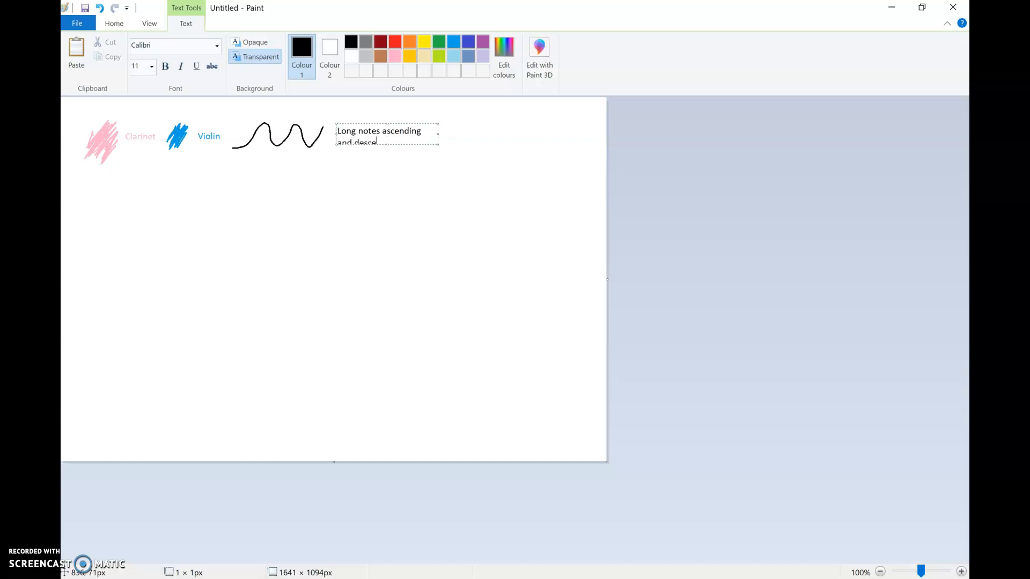
text(nfing)
key(BackSpace)
key(BackSpace)
key(BackSpace)
key(BackSpace)
text(ding)
click(449, 129)
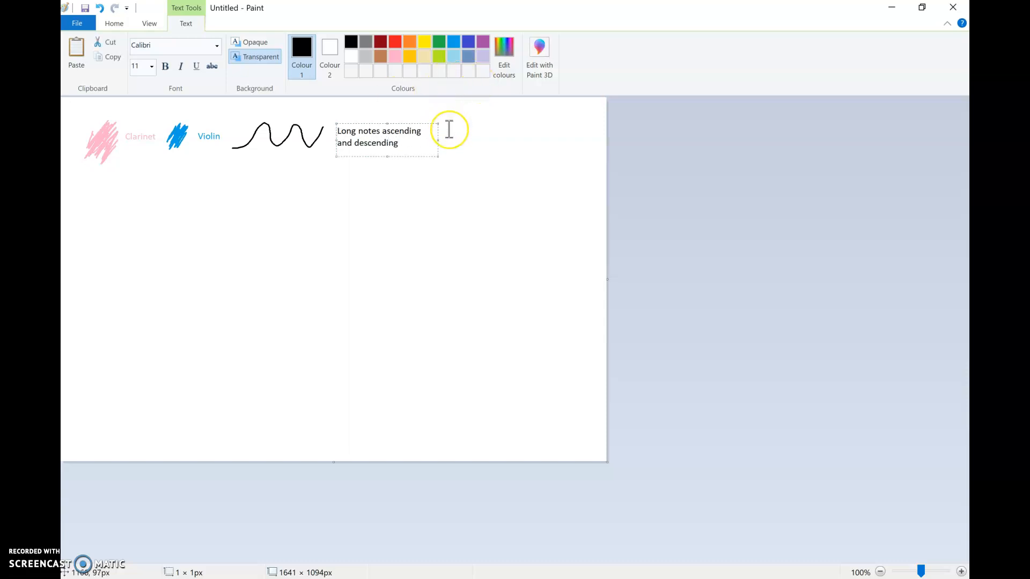
click(449, 130)
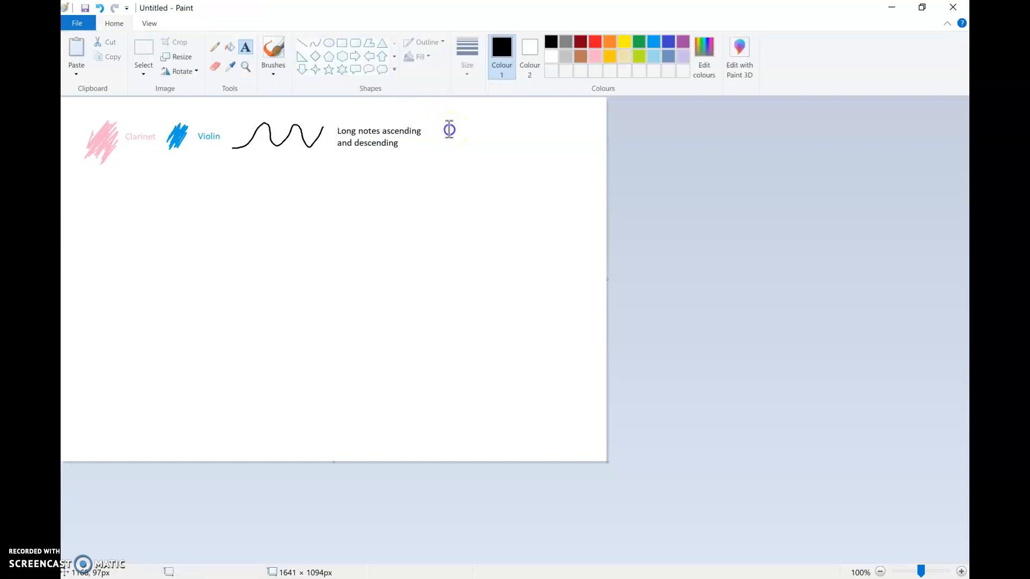
- Draw a tight, tall black zigzag right of the long-notes label and caption it "Short notes ascending and descending"
click(215, 47)
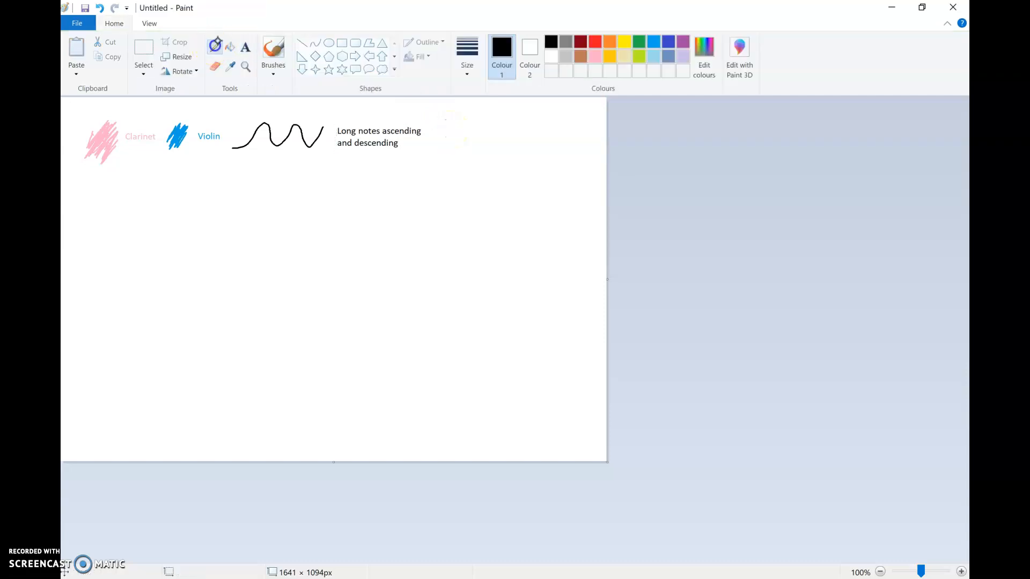
mouse_move(433, 158)
mouse_down()
mouse_move(439, 119)
mouse_move(452, 116)
mouse_move(466, 156)
mouse_move(480, 115)
mouse_move(495, 155)
mouse_up()
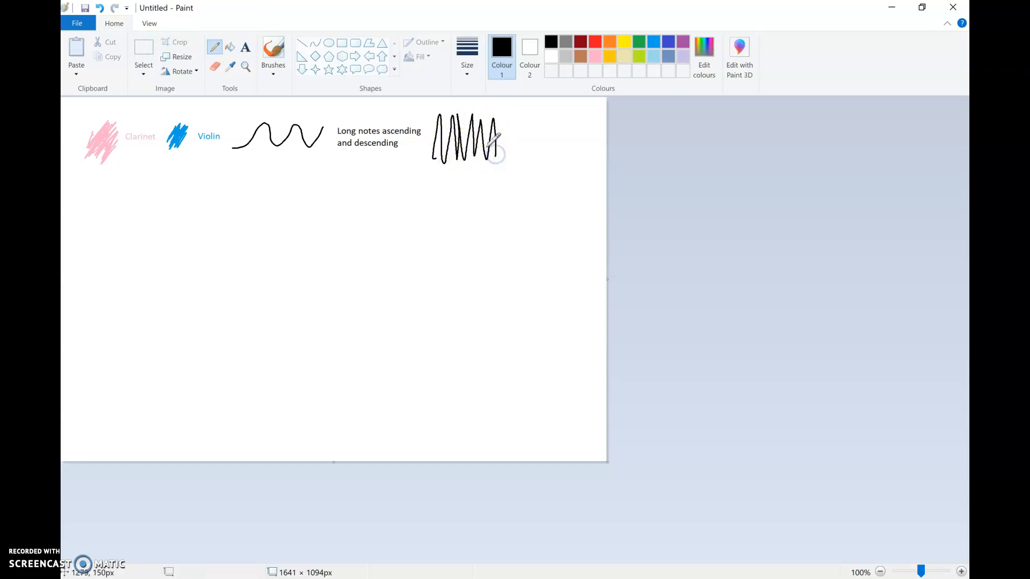
click(245, 47)
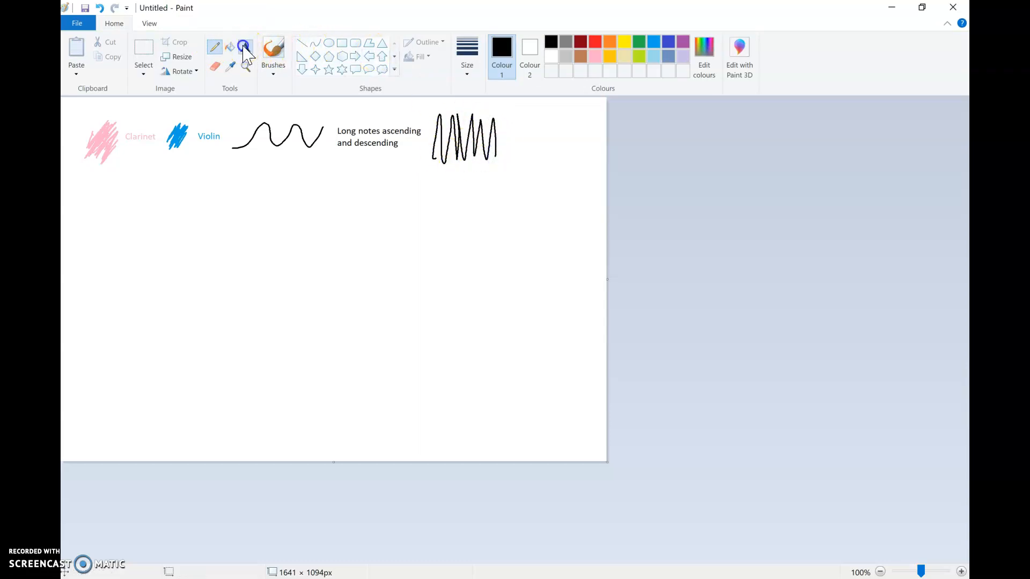
click(521, 139)
text(Sho)
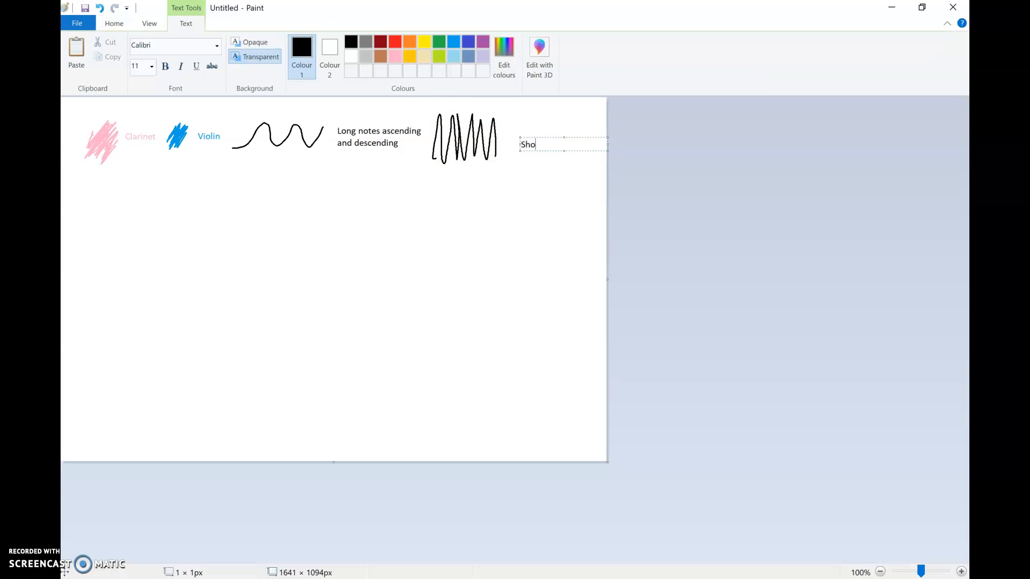
text(rt notes ascending and descen)
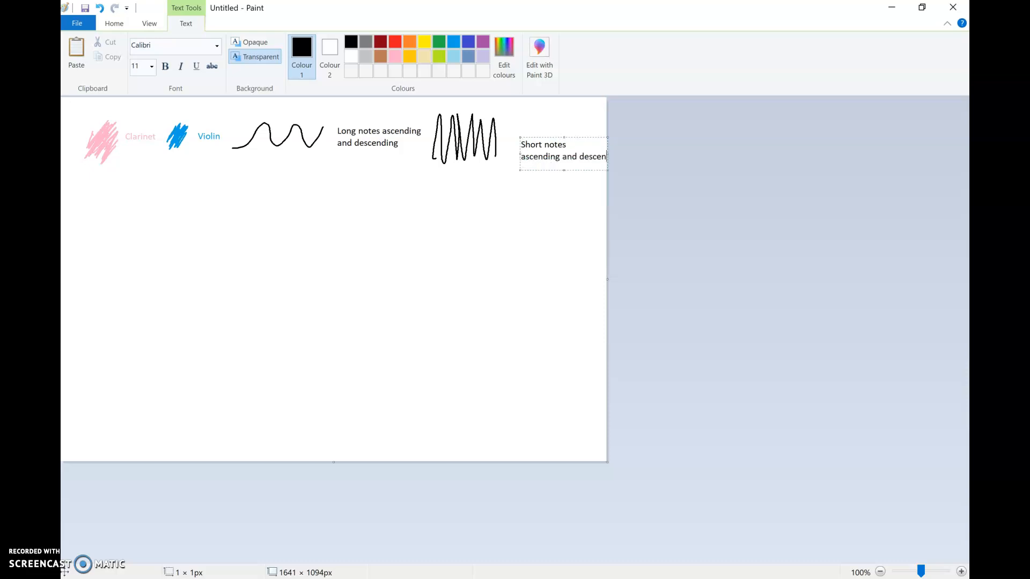
text(ding)
key(Return)
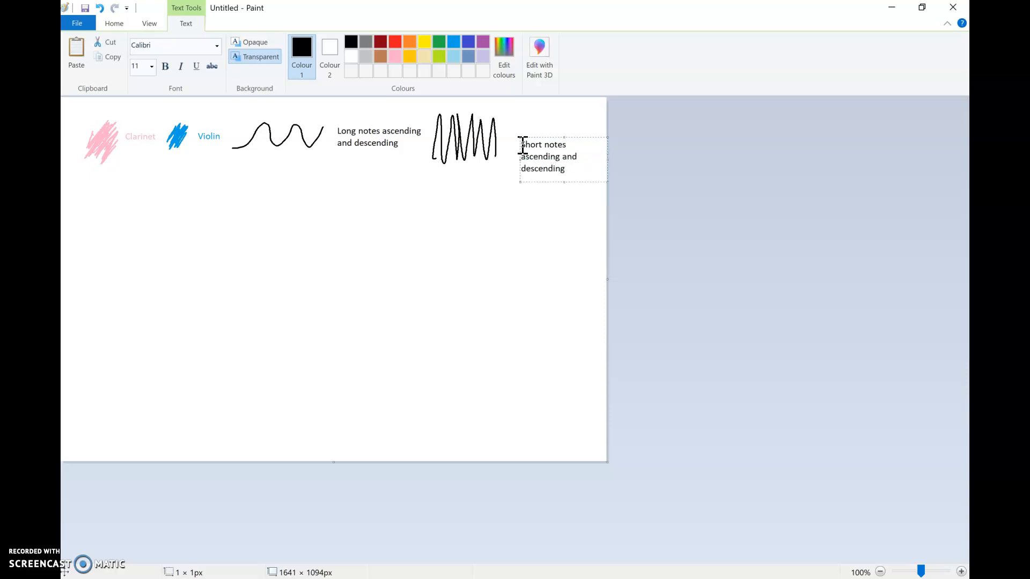
click(520, 117)
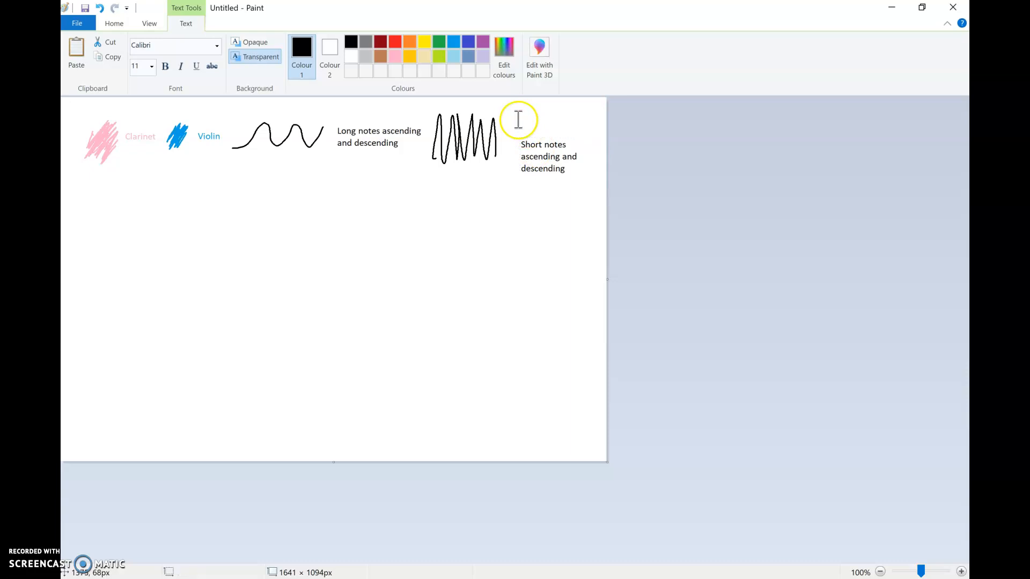
click(530, 156)
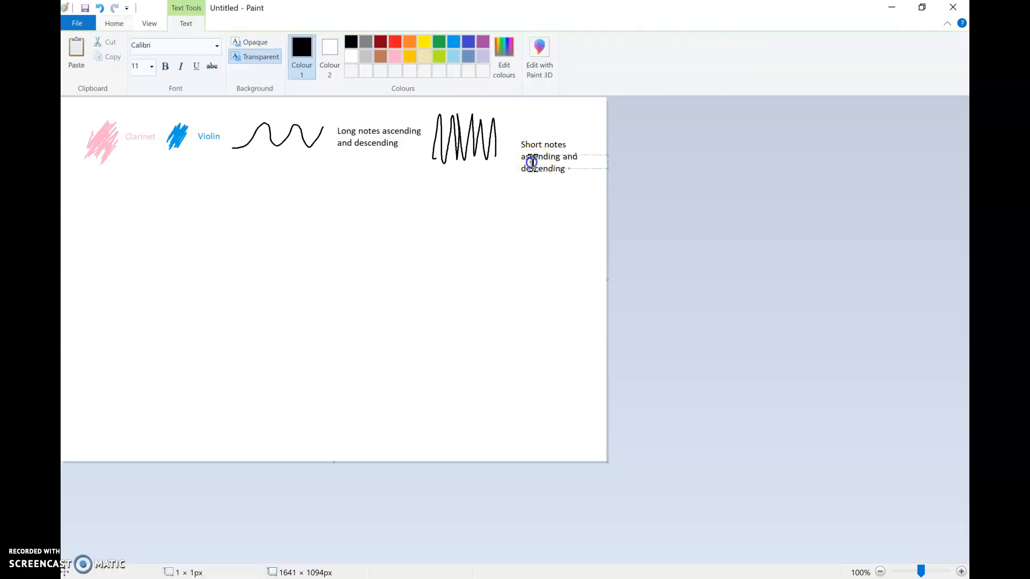
click(106, 198)
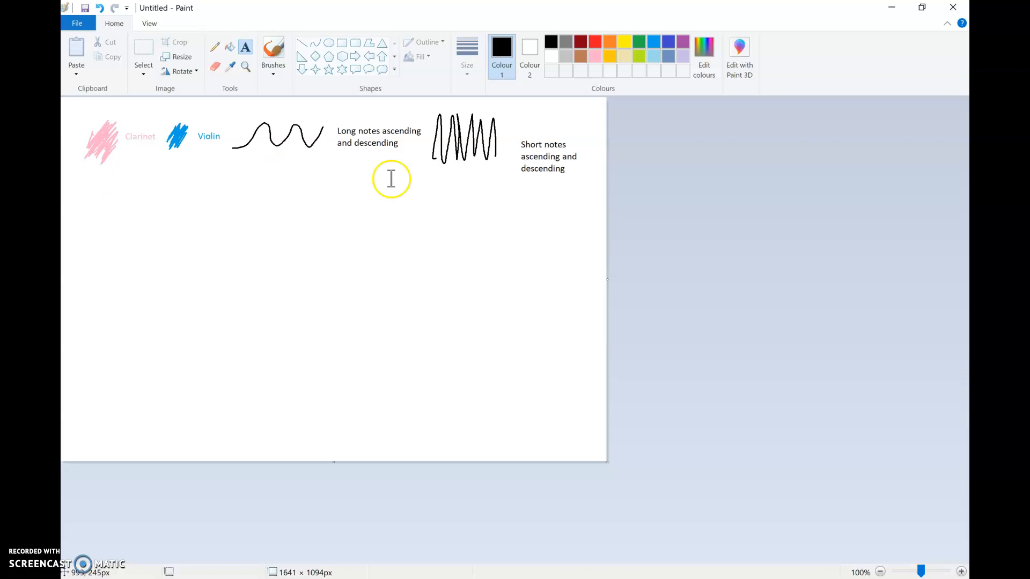
click(87, 188)
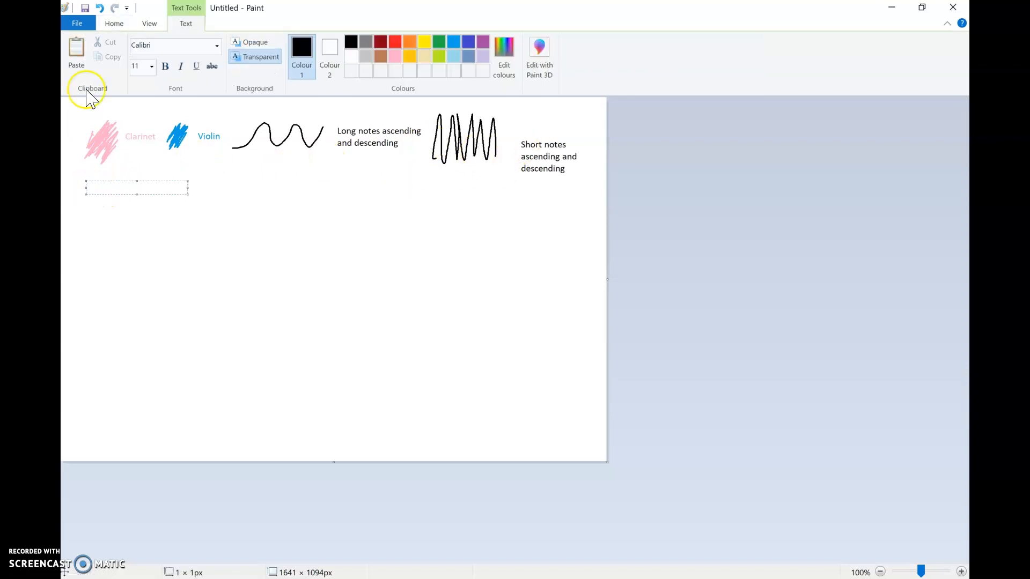
click(113, 23)
- Draw a long black horizontal line below the pink scribble with the Pencil and label its right end "Long Notes"
click(215, 47)
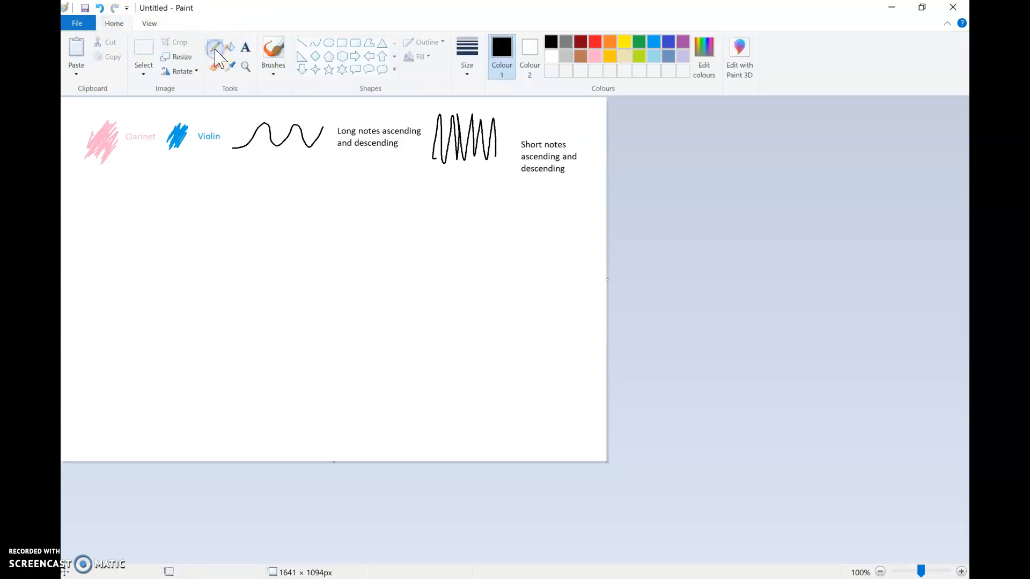
drag(76, 201, 150, 195)
click(249, 51)
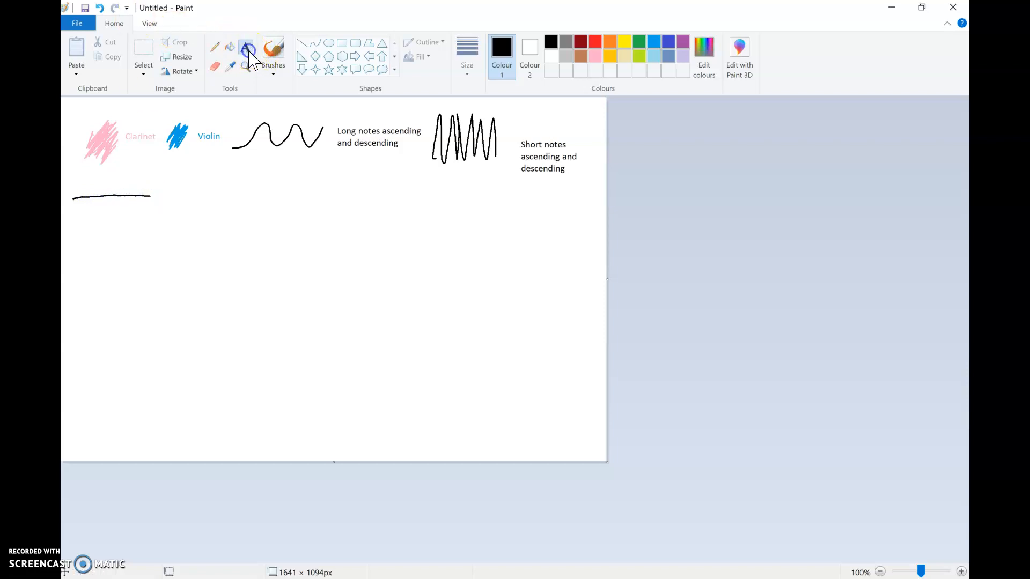
click(153, 197)
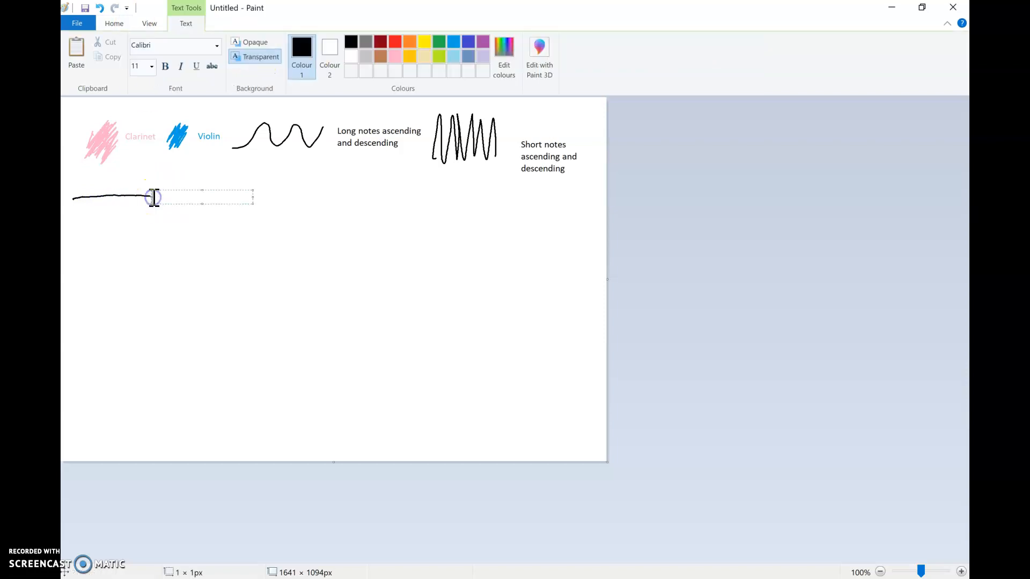
click(268, 197)
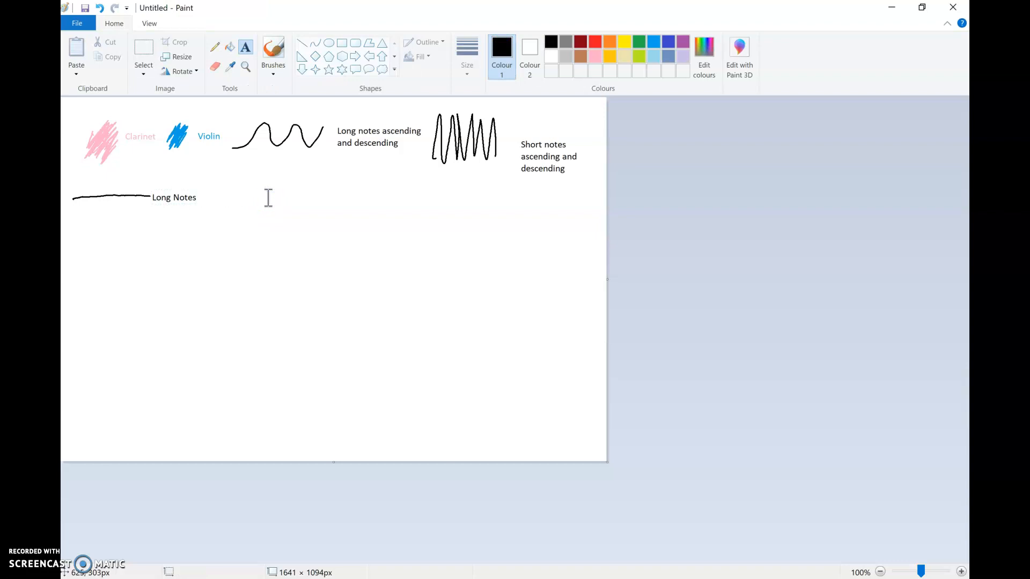
- Draw a row of four short black dashes right of the "Long Notes" label and caption it "Short notes"
click(215, 47)
drag(205, 203, 234, 203)
drag(250, 204, 277, 204)
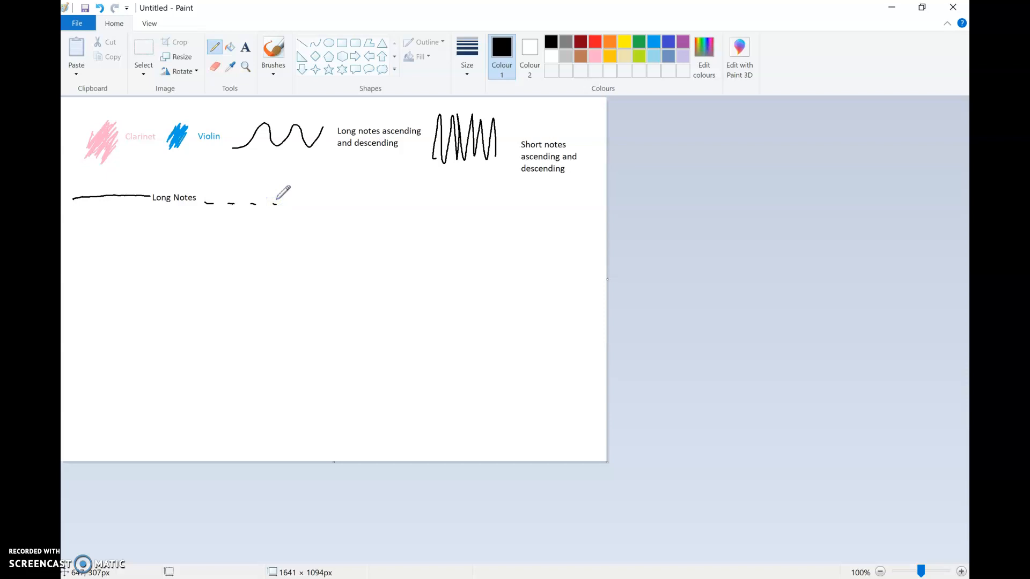
click(245, 47)
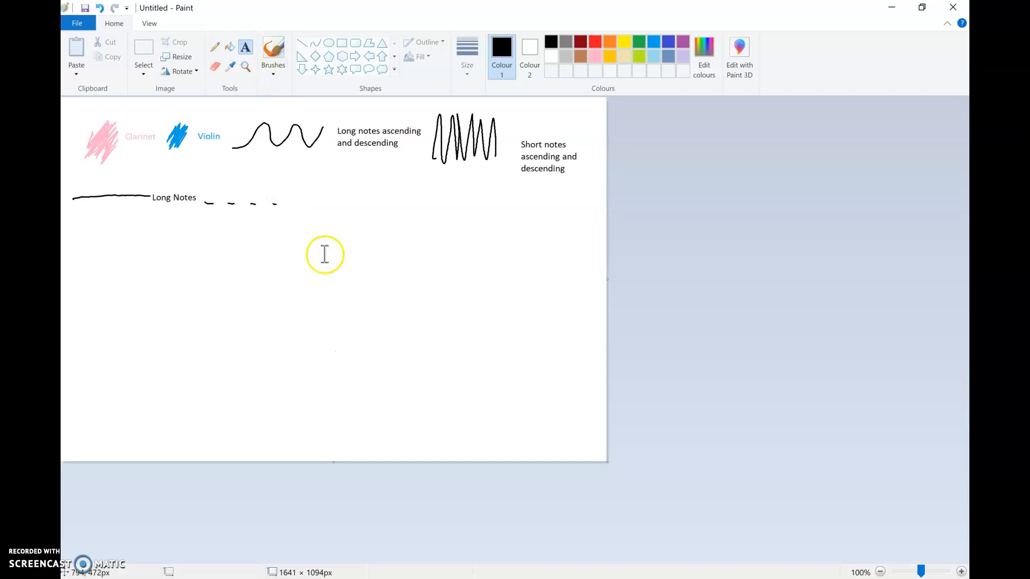
click(286, 189)
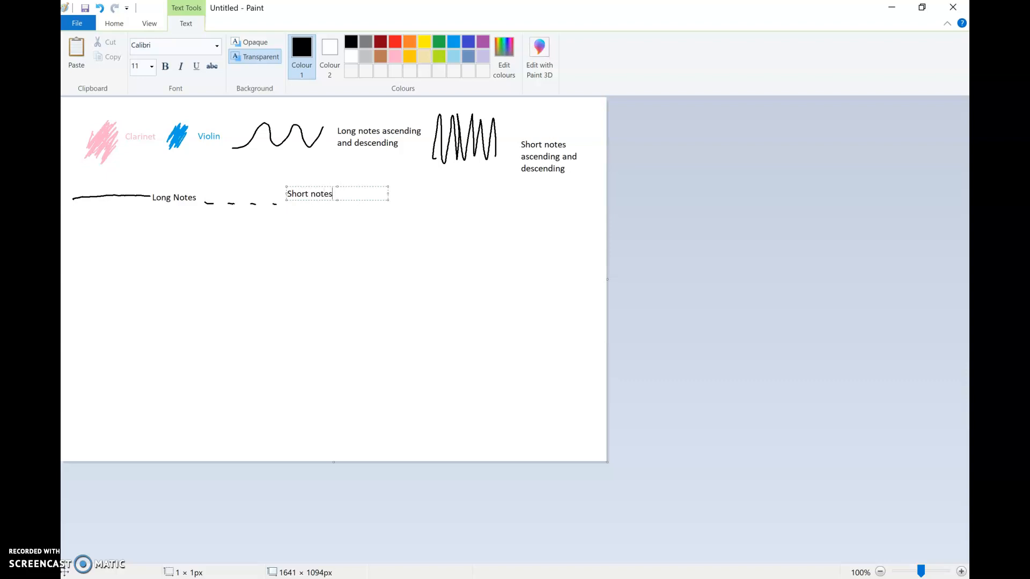
click(403, 193)
- Add the black text "Read line one from left to right then line two etc....." right of "Short notes", in a widened text box
click(359, 198)
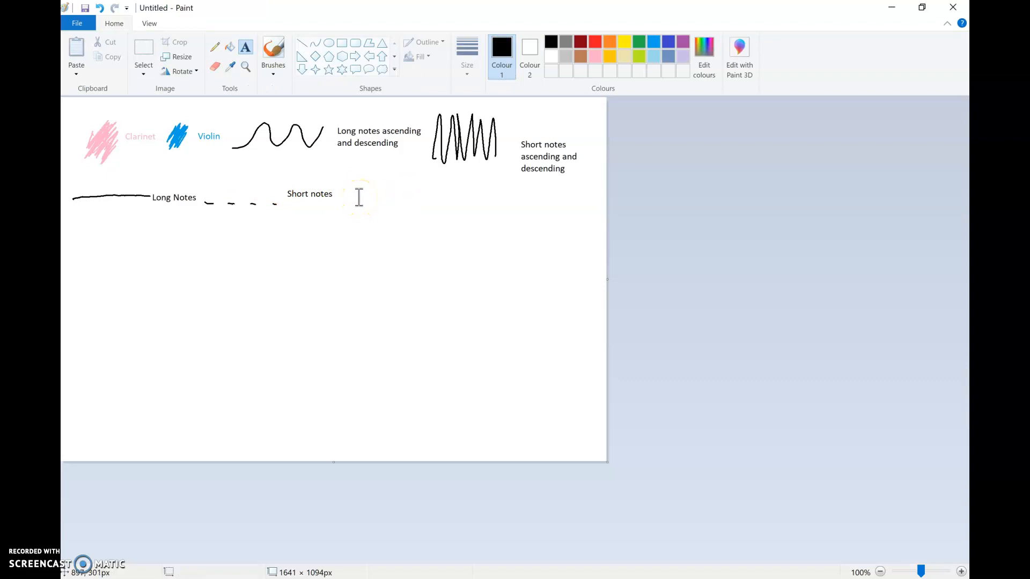
click(359, 197)
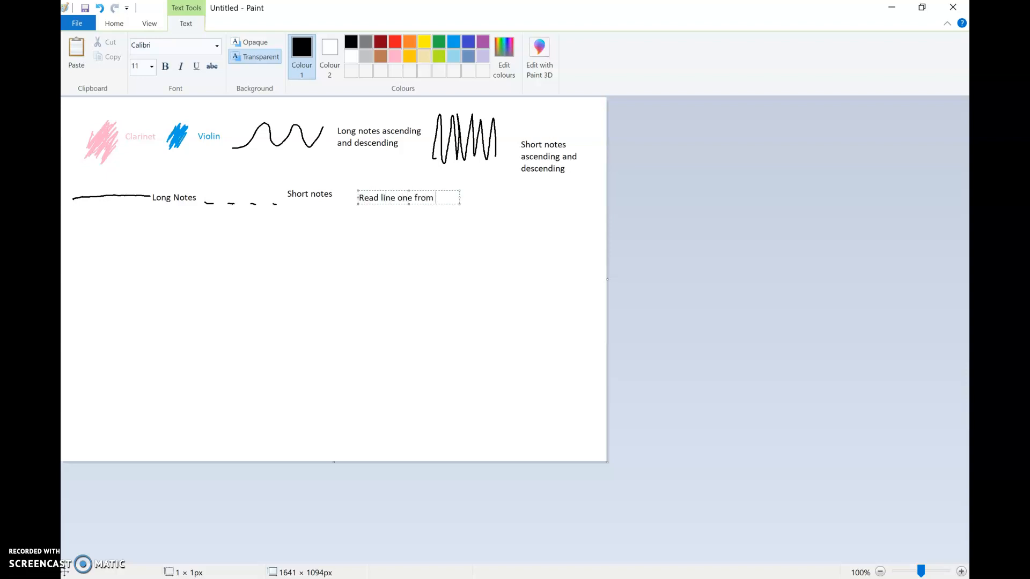
text(to)
text(.....)
key(Return)
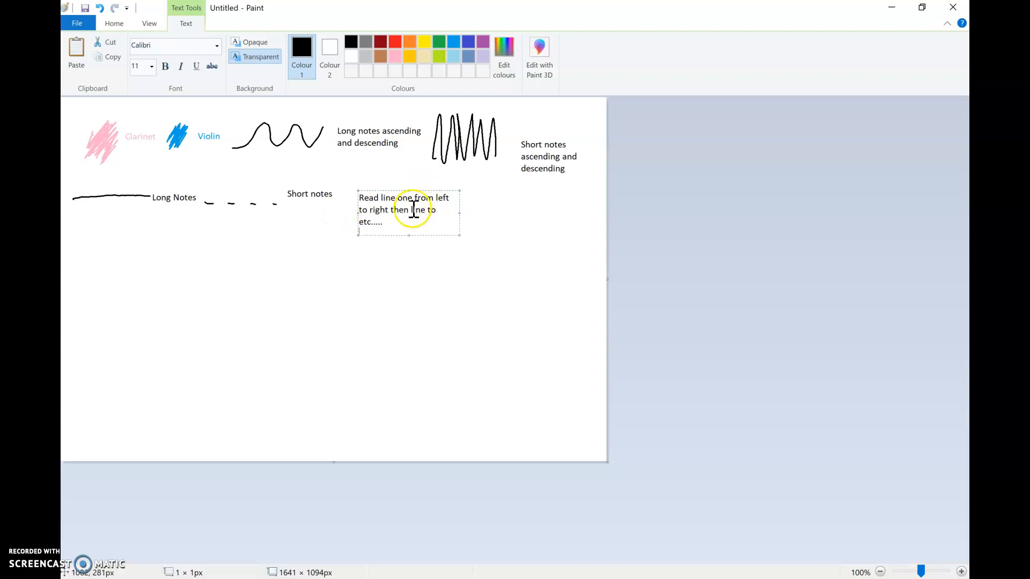
drag(460, 216, 531, 189)
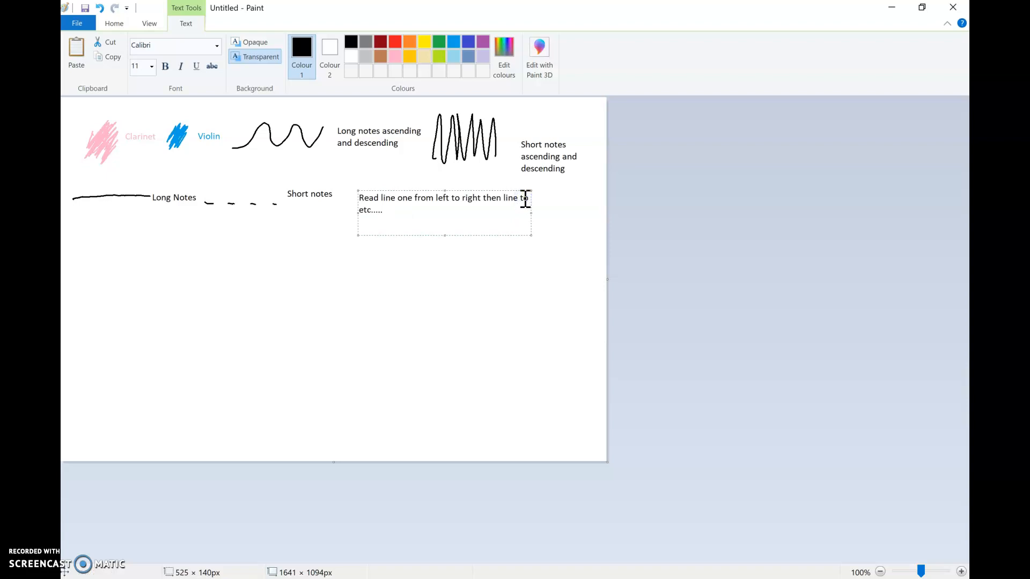
text(wo)
click(452, 211)
click(572, 207)
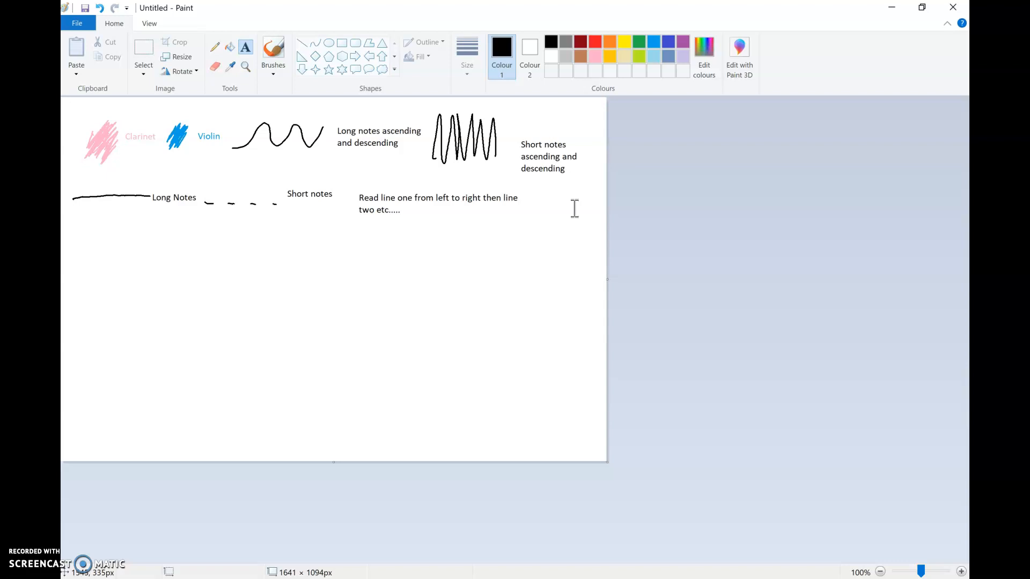
- Draw a red circle outline below the long-notes line and label it "PLay loud" in red
click(217, 45)
click(596, 42)
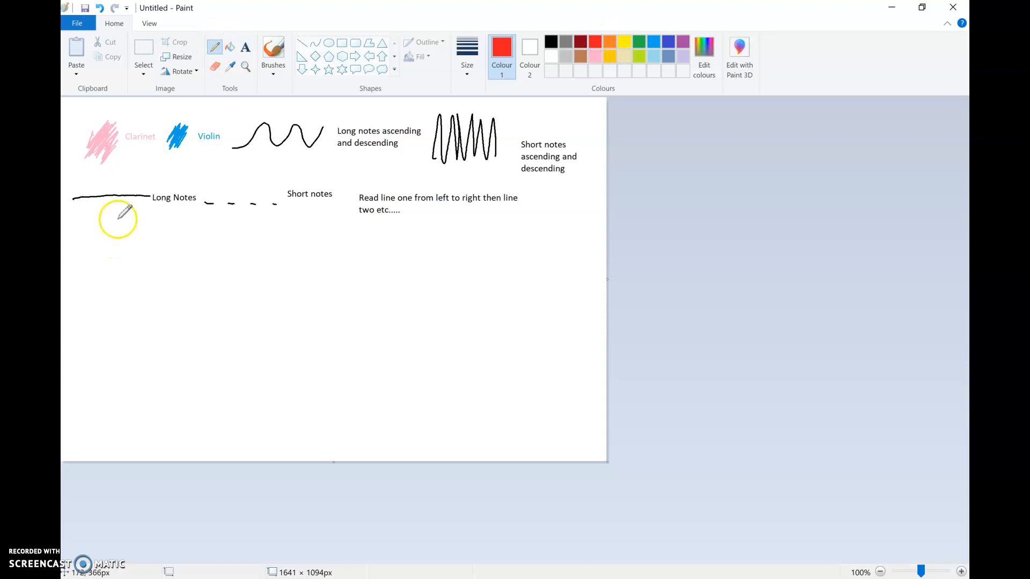
mouse_move(115, 220)
mouse_down()
mouse_move(106, 219)
mouse_move(125, 230)
mouse_move(110, 220)
mouse_up()
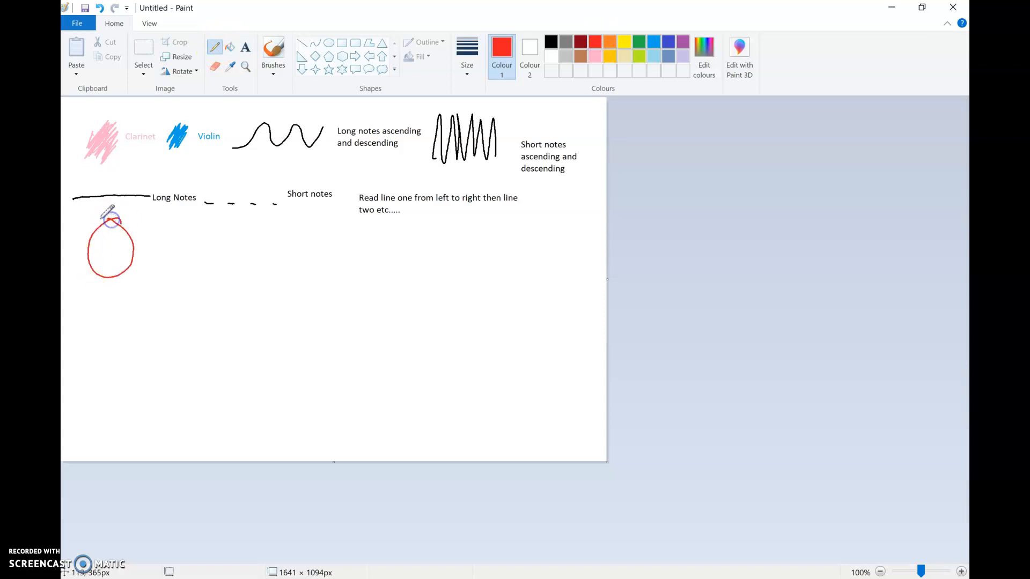
click(246, 46)
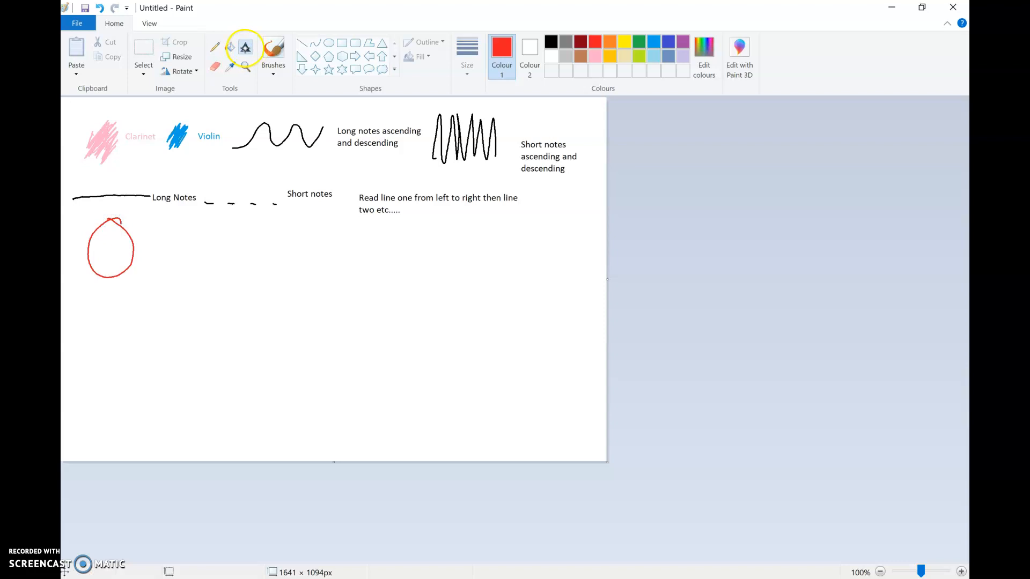
click(144, 240)
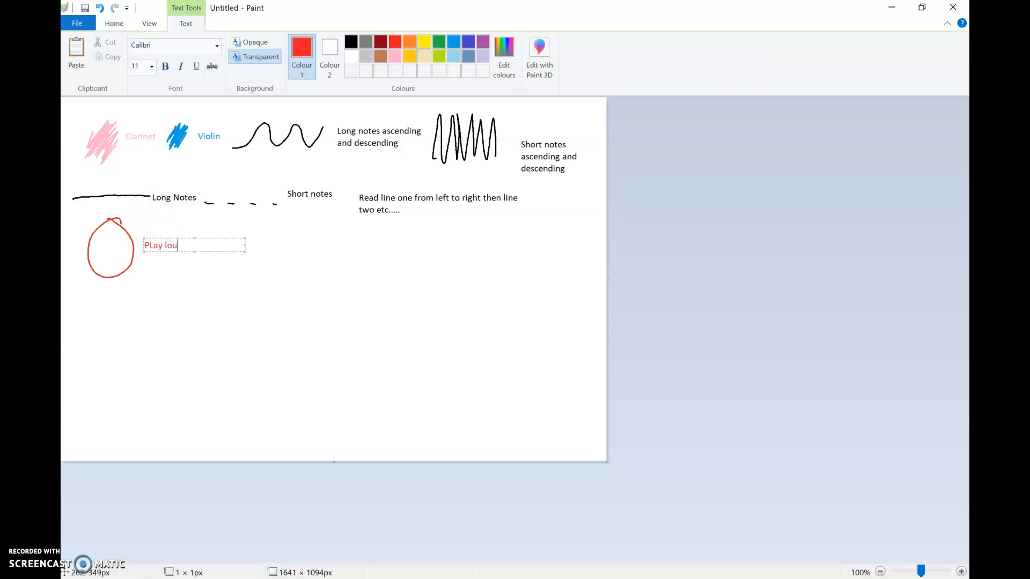
click(265, 250)
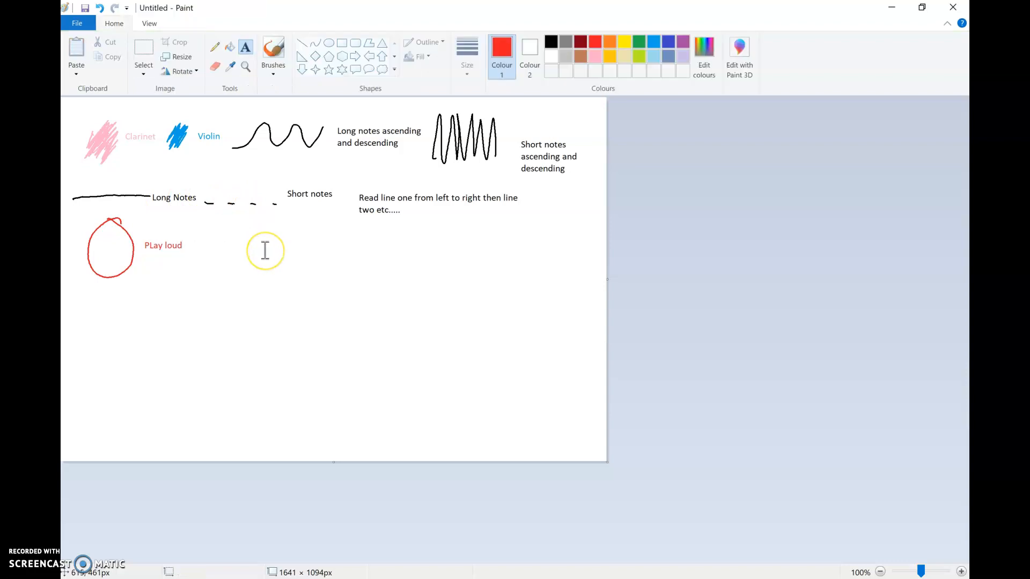
- Draw a lime circle outline right of the "PLay loud" label and caption it "Play Soft" in lime
click(638, 57)
drag(205, 224, 205, 298)
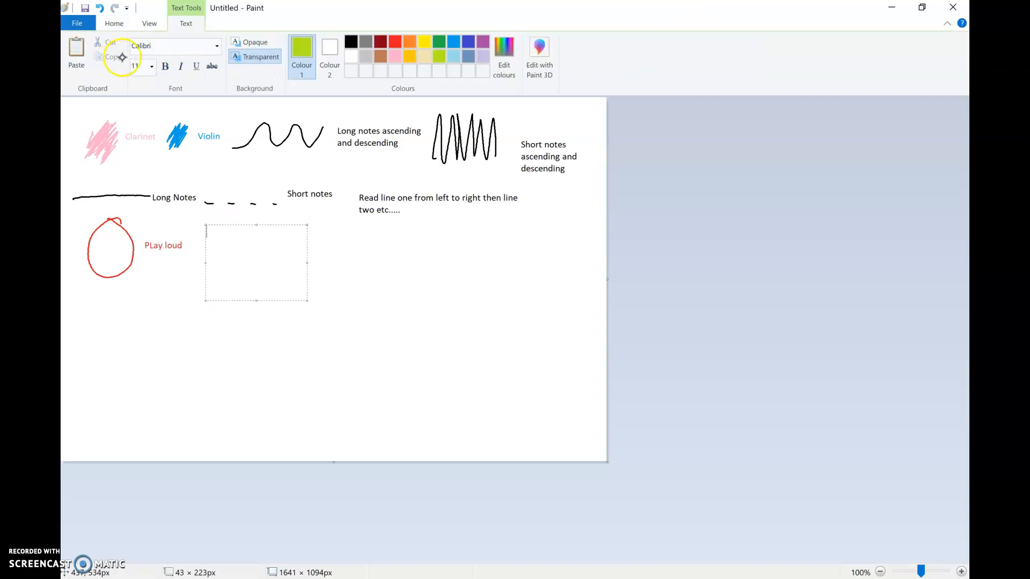
click(114, 23)
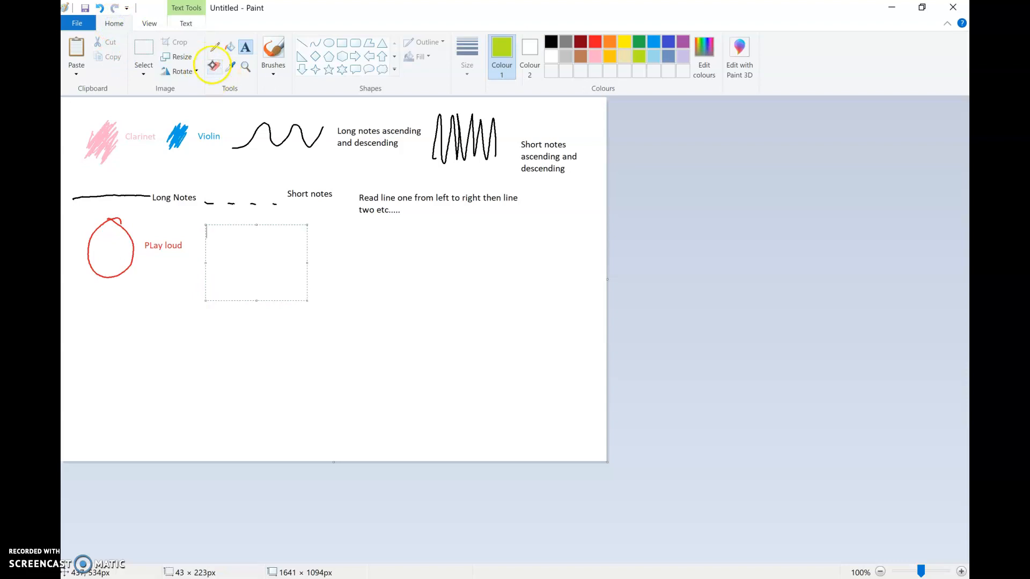
click(214, 47)
drag(218, 229, 226, 231)
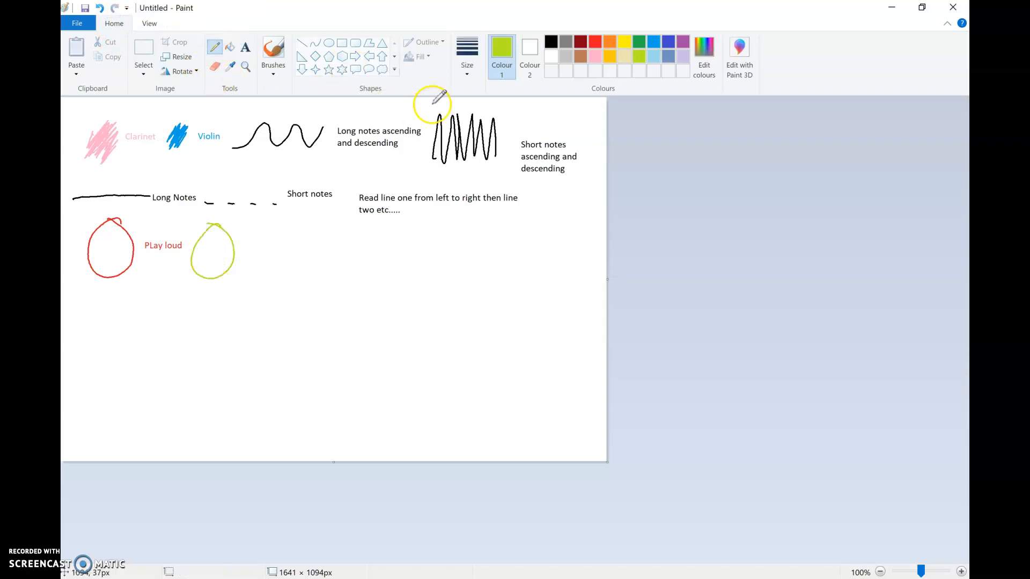
click(246, 47)
click(252, 250)
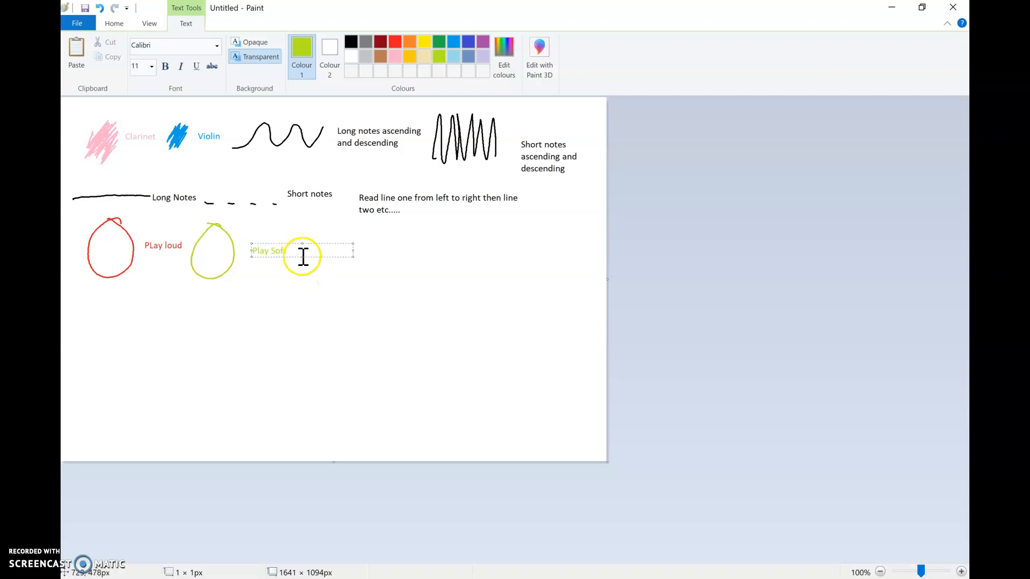
click(276, 269)
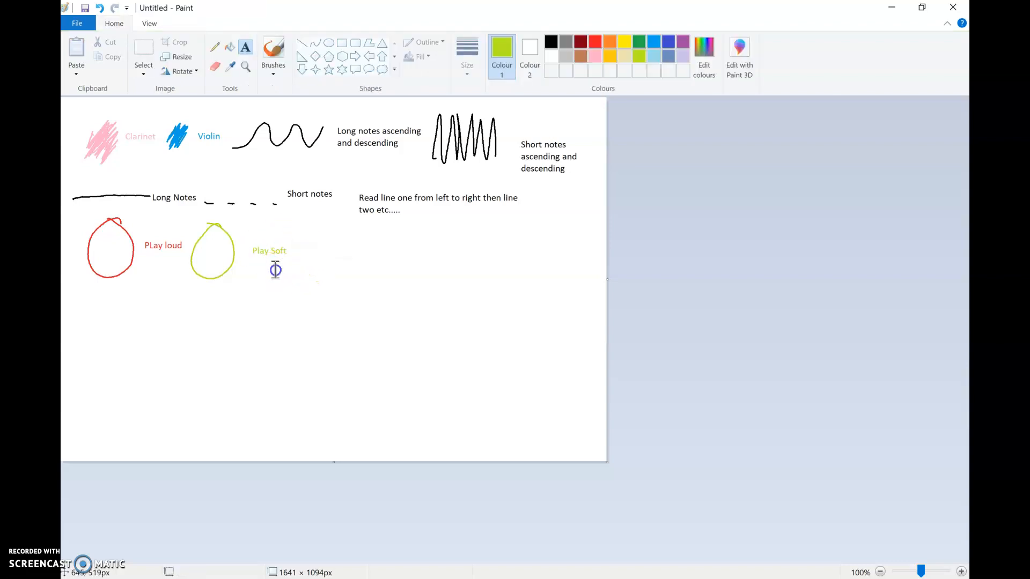
- Draw a black dividing line across the full canvas width under the circles and handwrite "1." beneath its left end
click(551, 42)
click(83, 279)
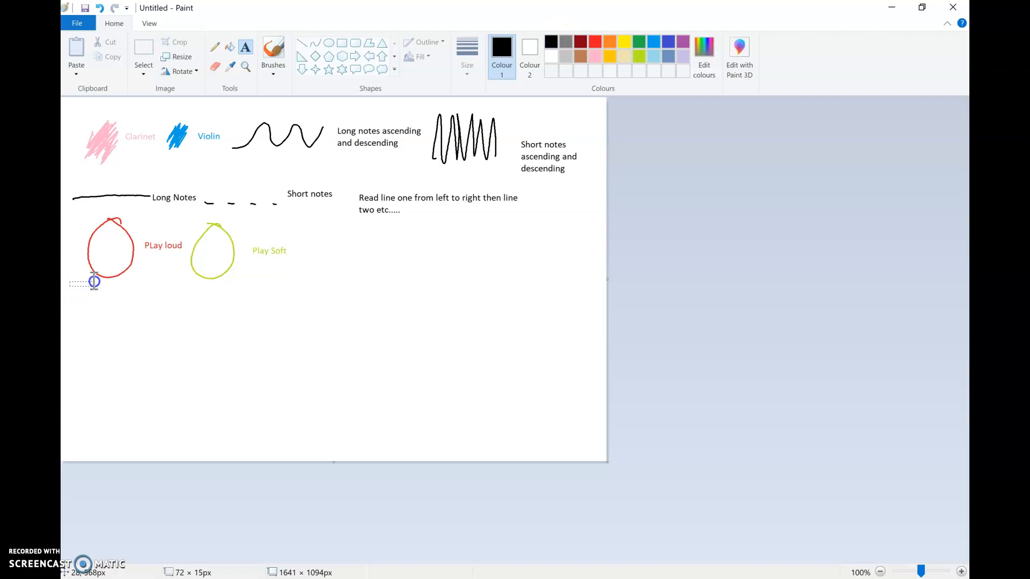
click(120, 24)
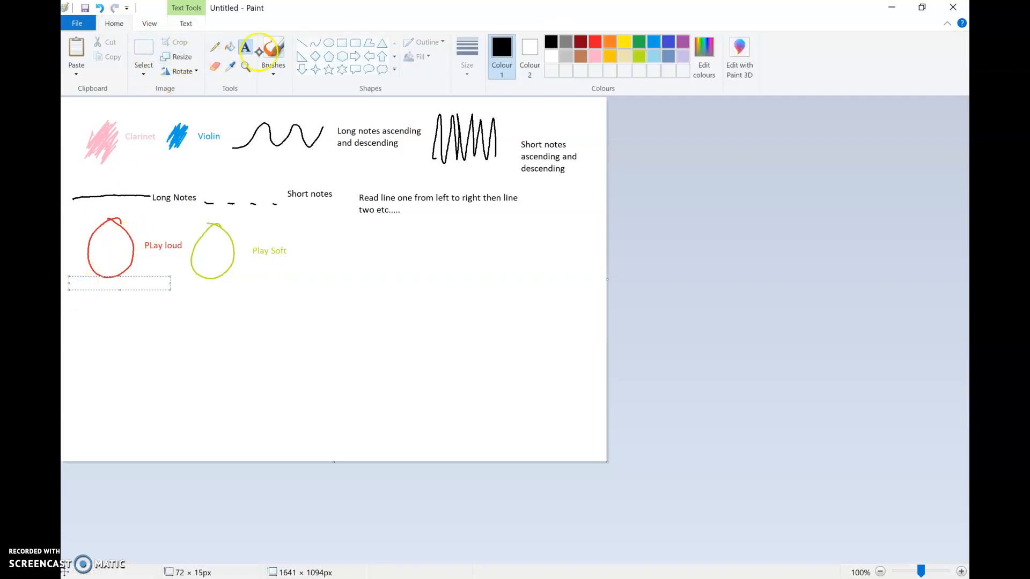
click(215, 47)
mouse_move(65, 281)
mouse_down()
mouse_move(159, 273)
mouse_move(606, 279)
mouse_up()
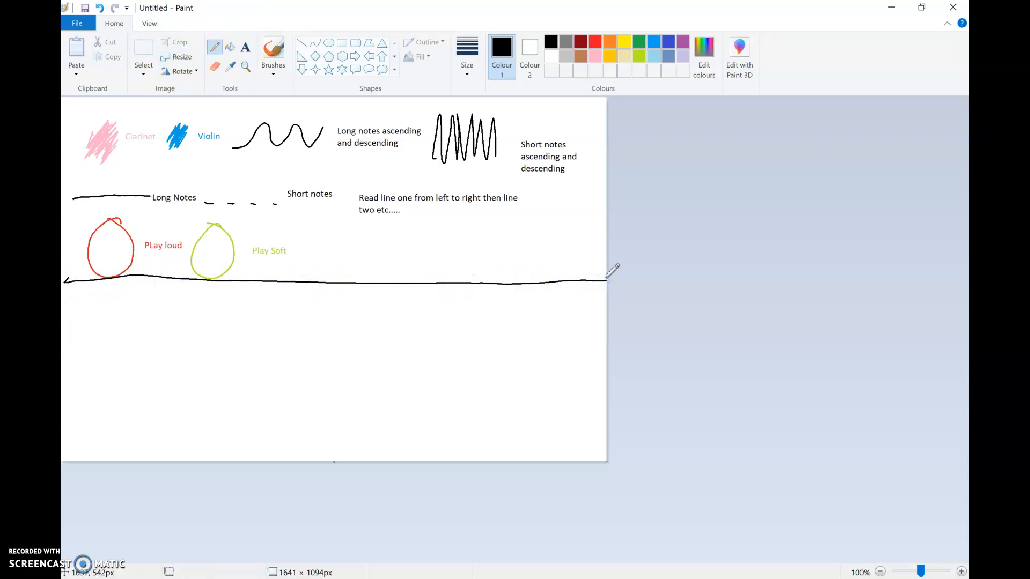
drag(68, 291, 68, 307)
- Draw a pink wavy line right of the "1.", followed by a blue wavy line on the same row
click(594, 56)
click(112, 319)
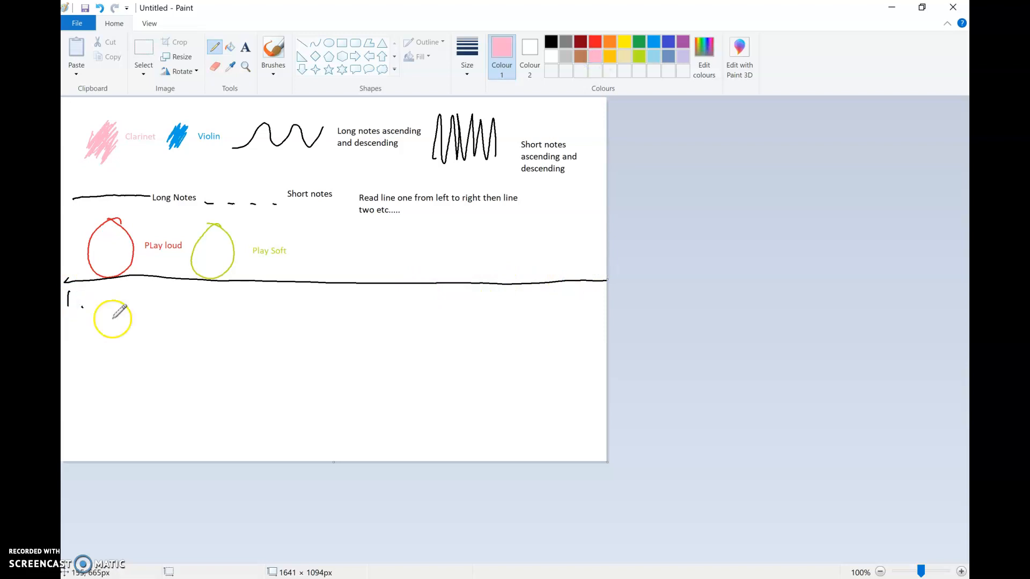
mouse_move(88, 314)
mouse_down()
mouse_move(119, 288)
mouse_move(132, 308)
mouse_move(137, 293)
mouse_move(162, 309)
mouse_move(173, 290)
mouse_up()
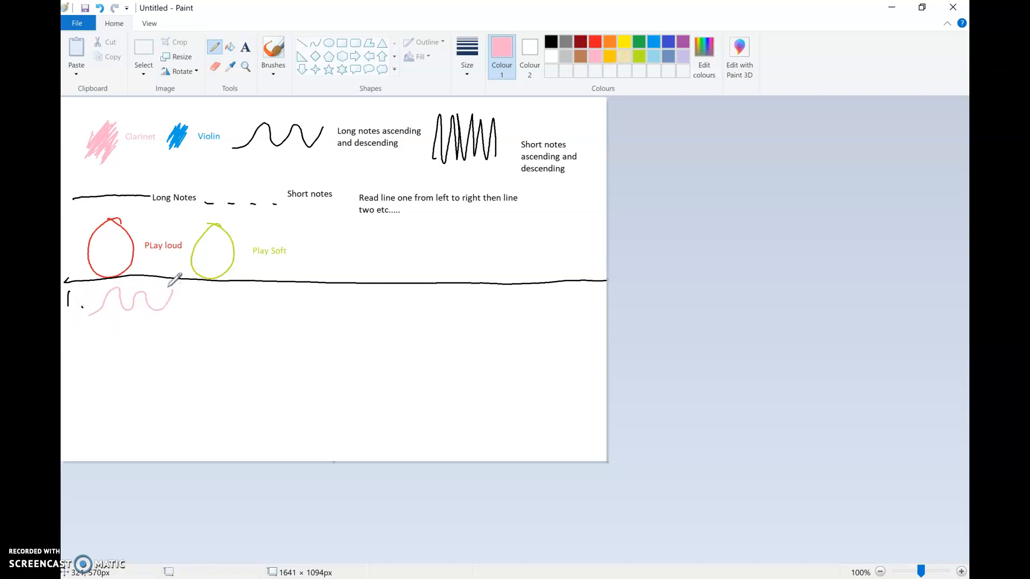
click(653, 42)
drag(184, 316, 248, 291)
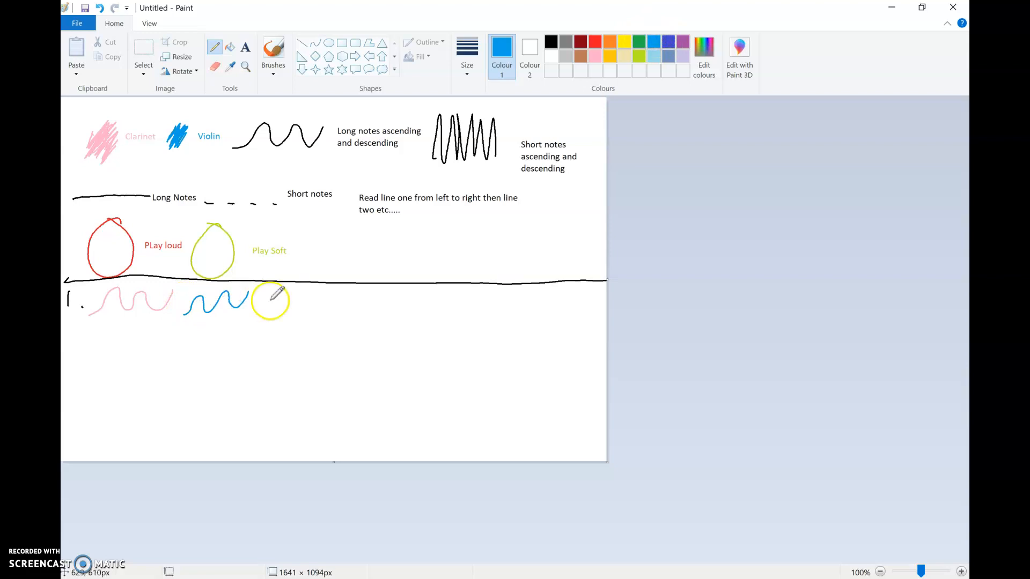
- Draw a blue wavy line stacked directly above a pink wavy line at the end of row 1
drag(261, 303, 322, 301)
click(594, 56)
drag(255, 316, 321, 308)
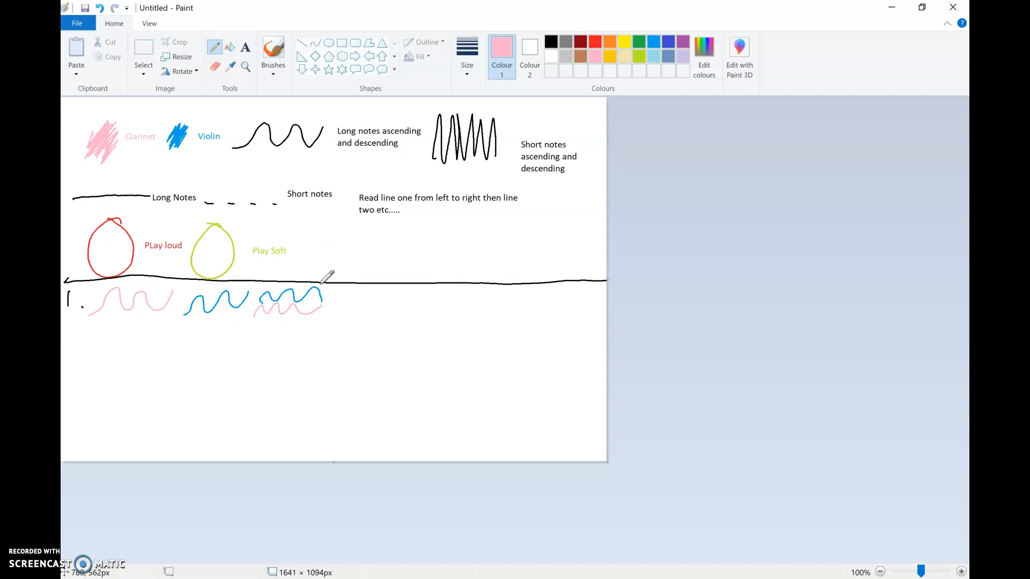
- Circle all the wavy lines of row 1 with one wide red oval
click(550, 42)
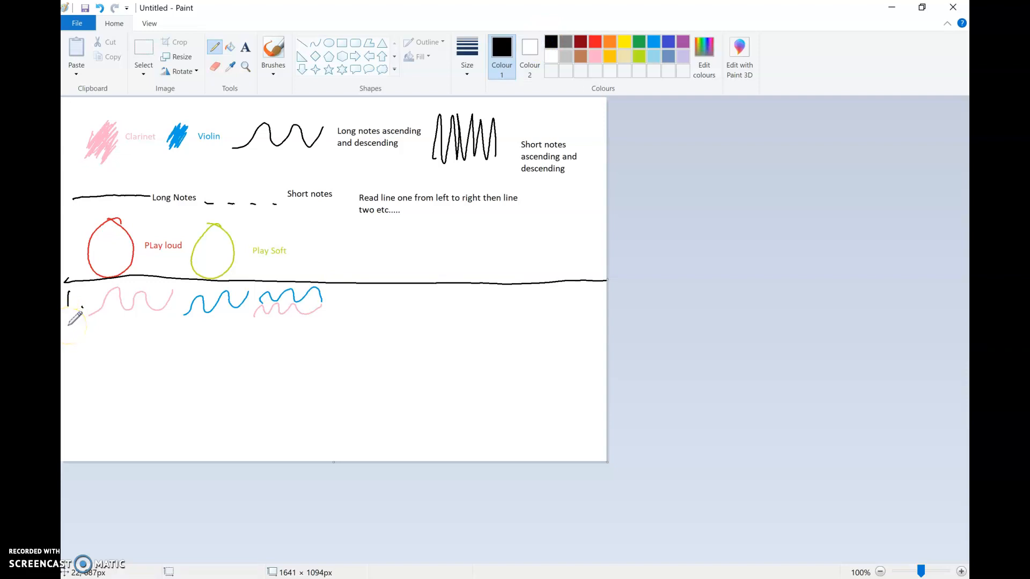
click(594, 42)
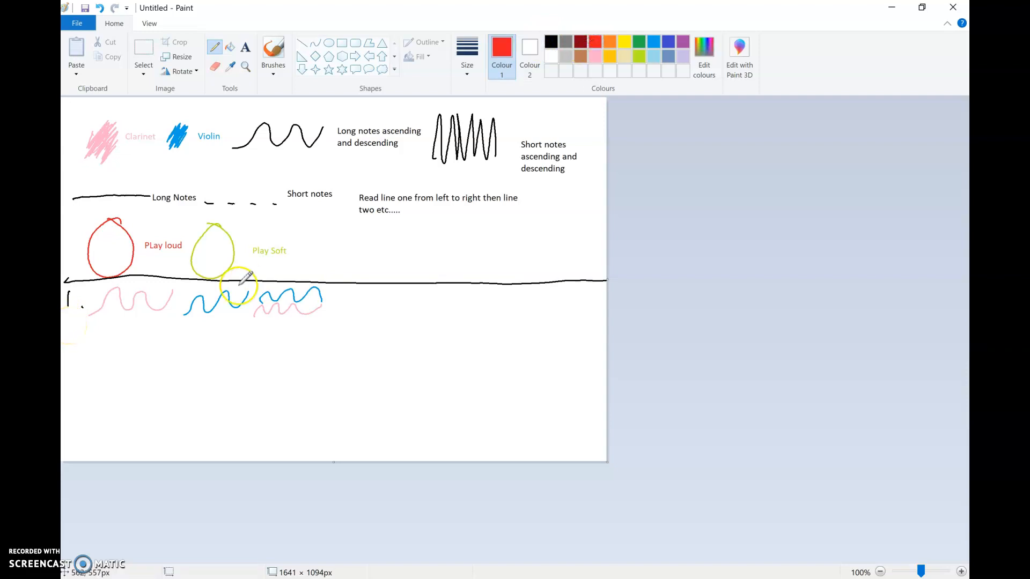
mouse_move(174, 286)
mouse_down()
mouse_move(134, 280)
mouse_move(95, 295)
mouse_move(135, 325)
mouse_move(249, 332)
mouse_move(341, 313)
mouse_move(304, 282)
mouse_move(160, 289)
mouse_up()
- Handwrite a black "2." below the "1." to start the second row
click(546, 39)
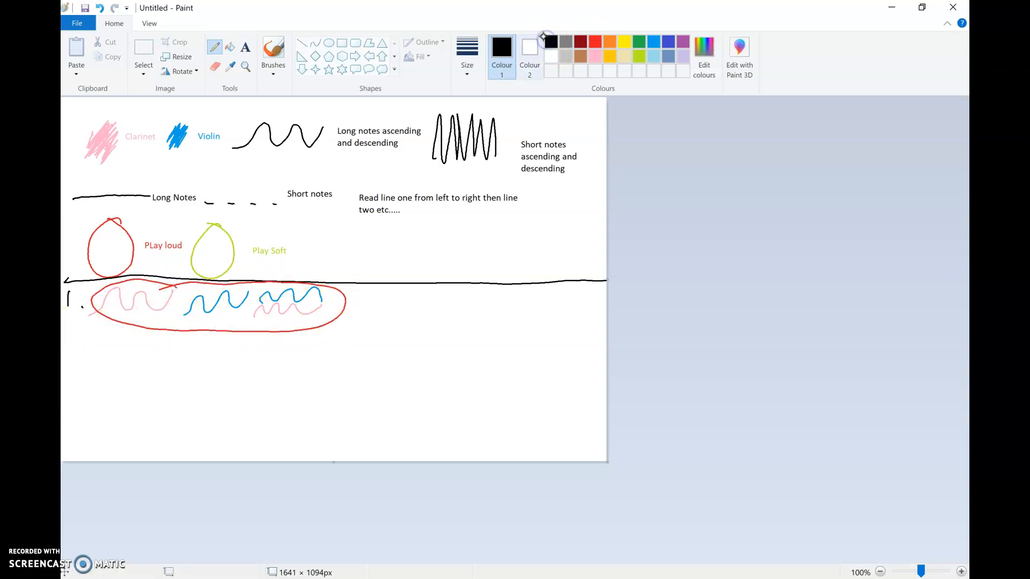
drag(65, 342, 76, 364)
click(90, 365)
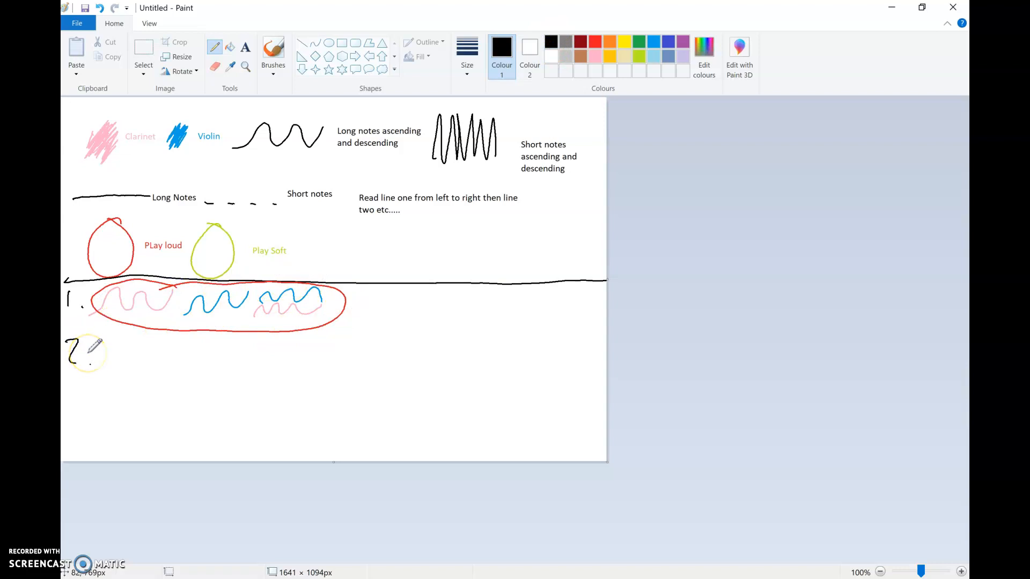
- Fill row 2 with a long blue line and four blue dashes, followed by a long pink line and four pink dashes
click(653, 40)
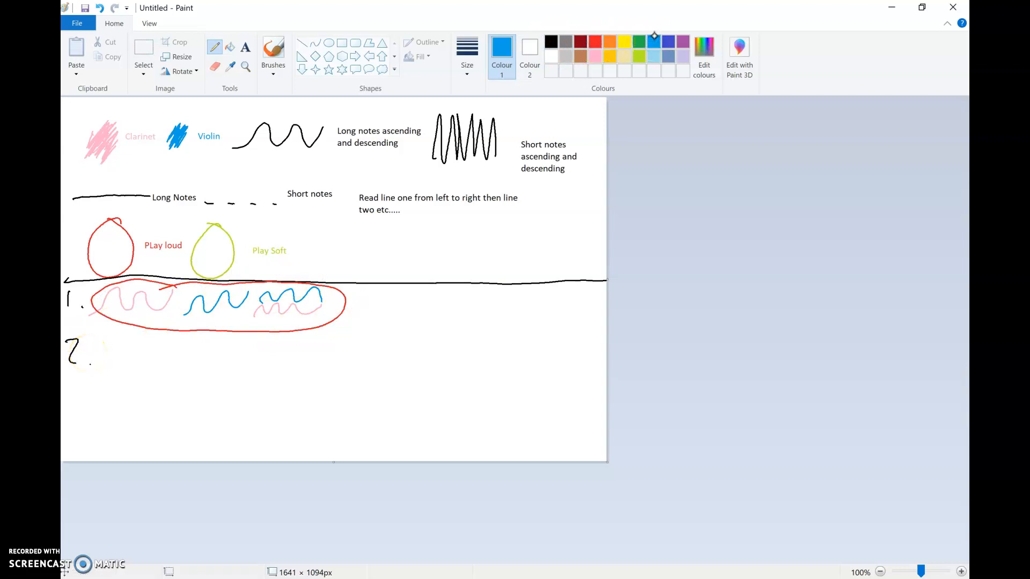
drag(100, 367, 194, 371)
drag(206, 371, 235, 373)
drag(253, 370, 493, 365)
click(600, 57)
drag(512, 364, 519, 364)
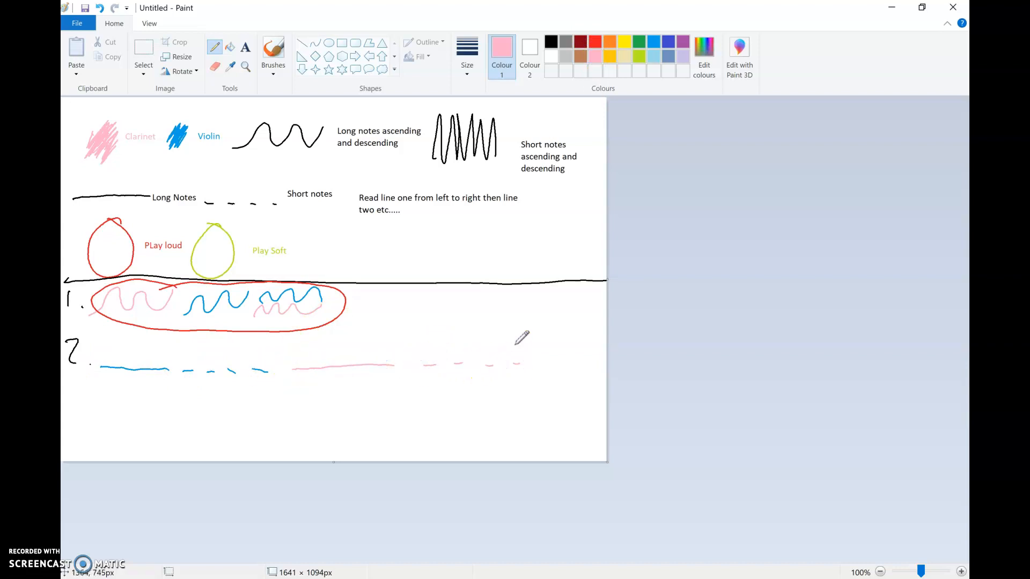
- Handwrite a black "3." below the "2." to start the third row
click(551, 41)
drag(70, 375, 70, 397)
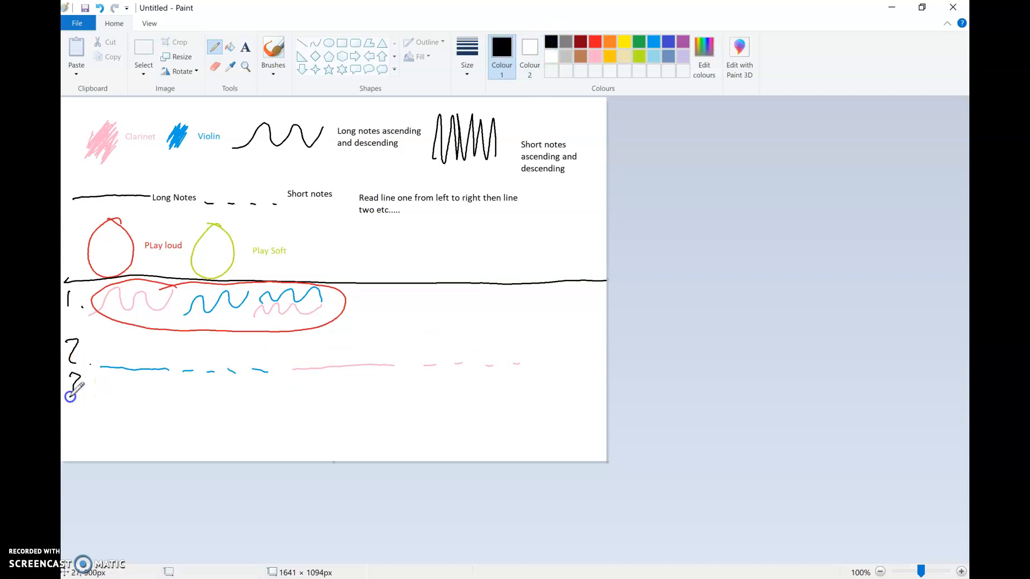
click(95, 408)
- Draw a long pink line in row 3 with a long blue line of similar length directly above it
click(595, 55)
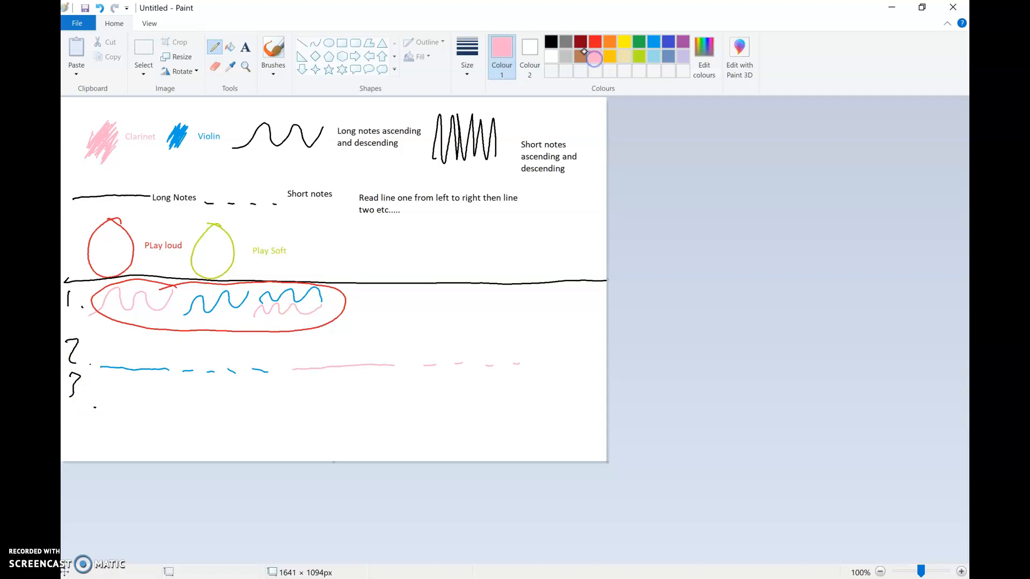
drag(106, 416, 270, 415)
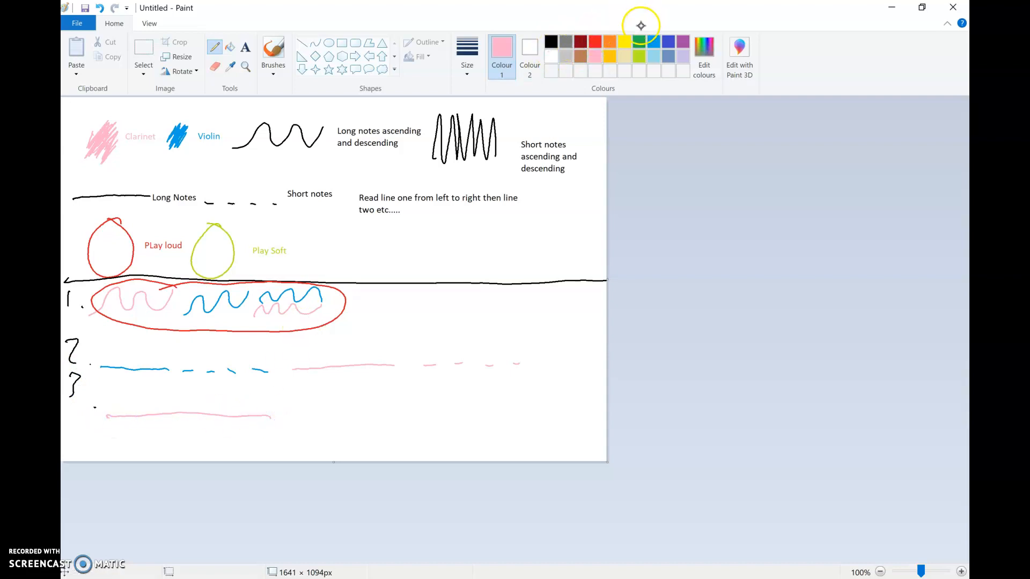
click(652, 43)
drag(103, 393, 278, 398)
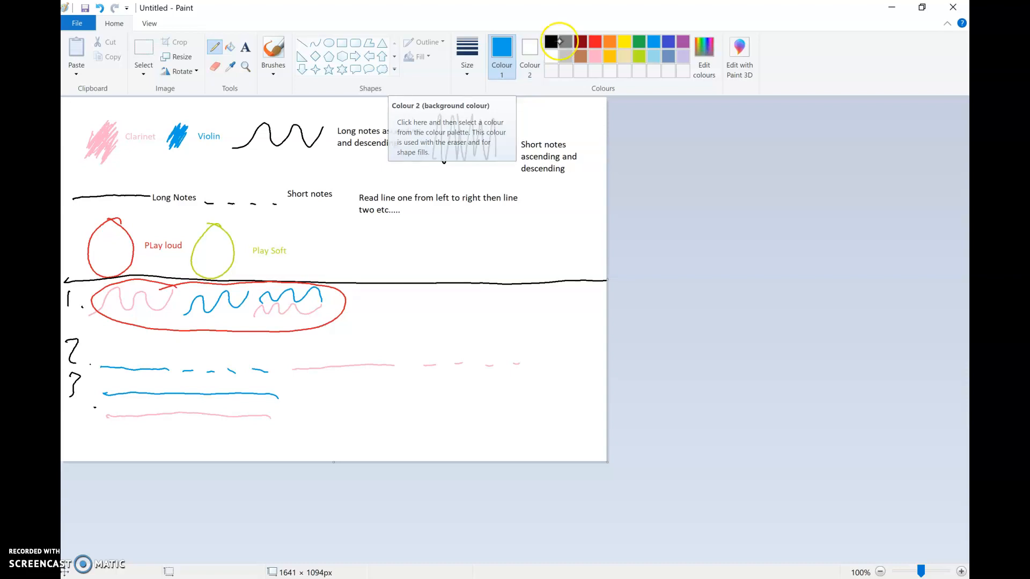
- Add the black text "Co-ordinate ending with eye contact. Take a bow." beside the two long lines of row 3
click(551, 41)
click(245, 47)
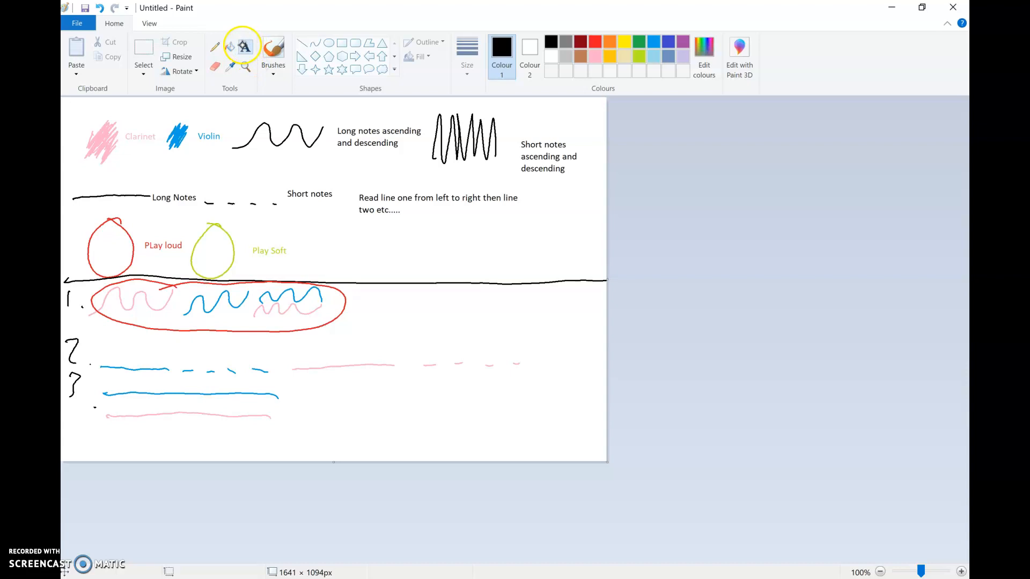
drag(289, 388, 477, 435)
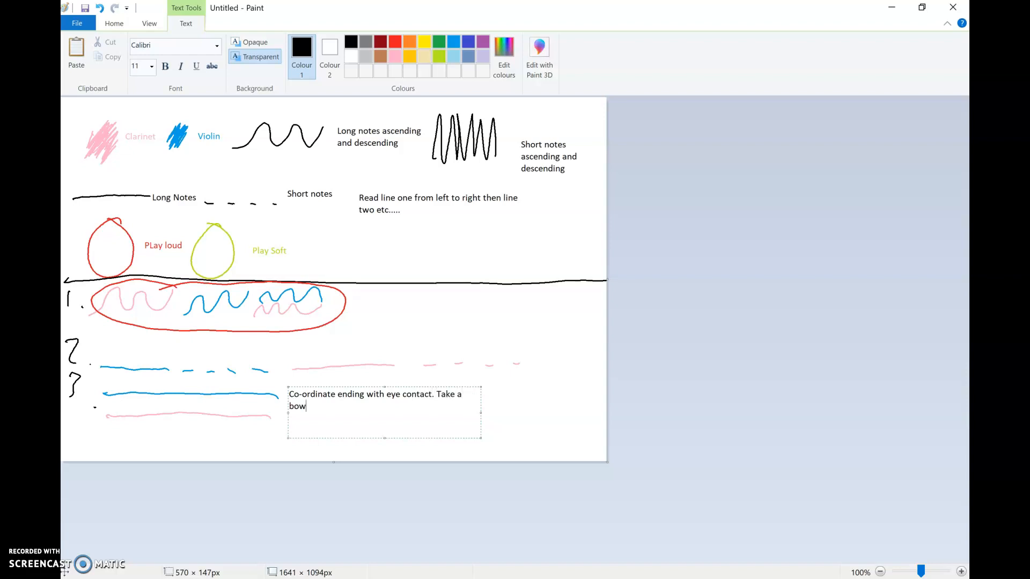
click(553, 389)
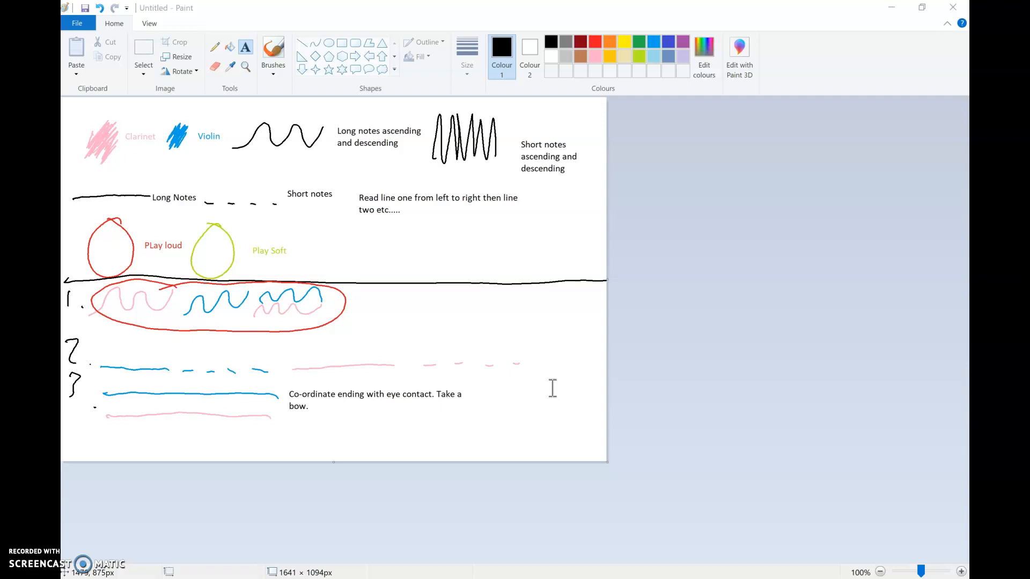
- Switch to Soundtrap in Chrome and create a new music project
key(alt+Tab)
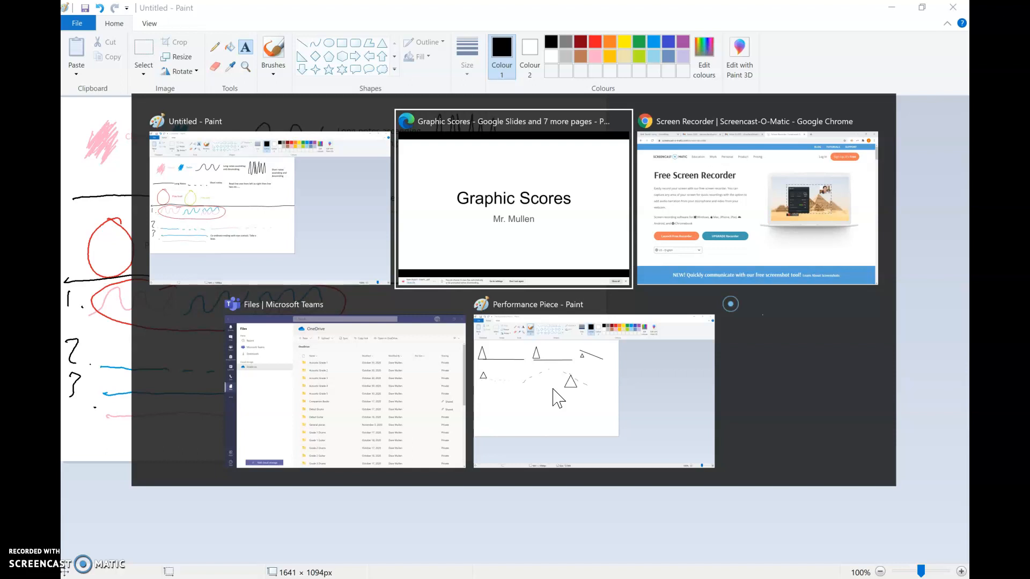
key(Tab)
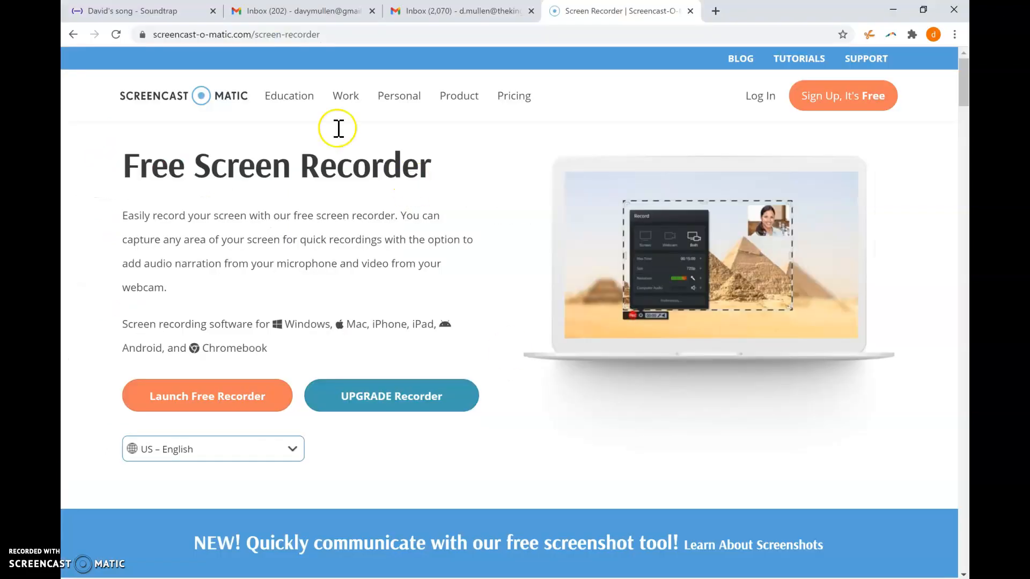
click(163, 10)
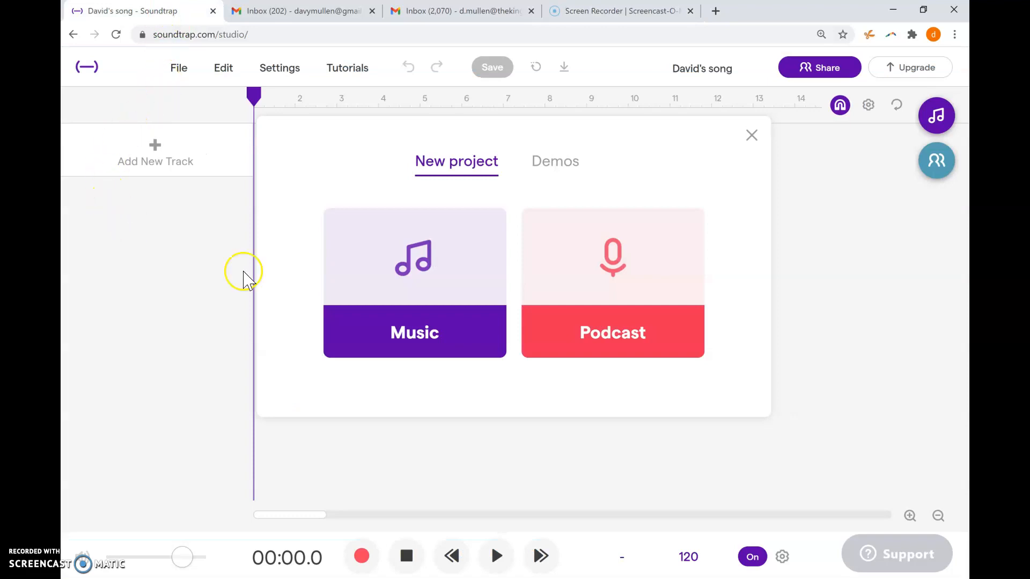
click(438, 302)
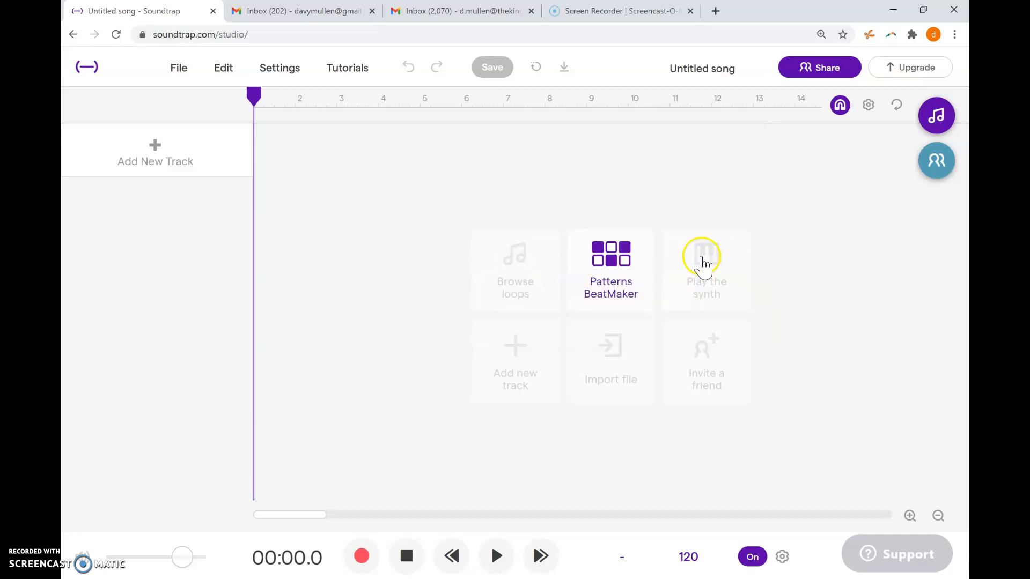
- Add a Brass & woodwinds track and record long clarinet notes alternating F, G, F, G
click(150, 156)
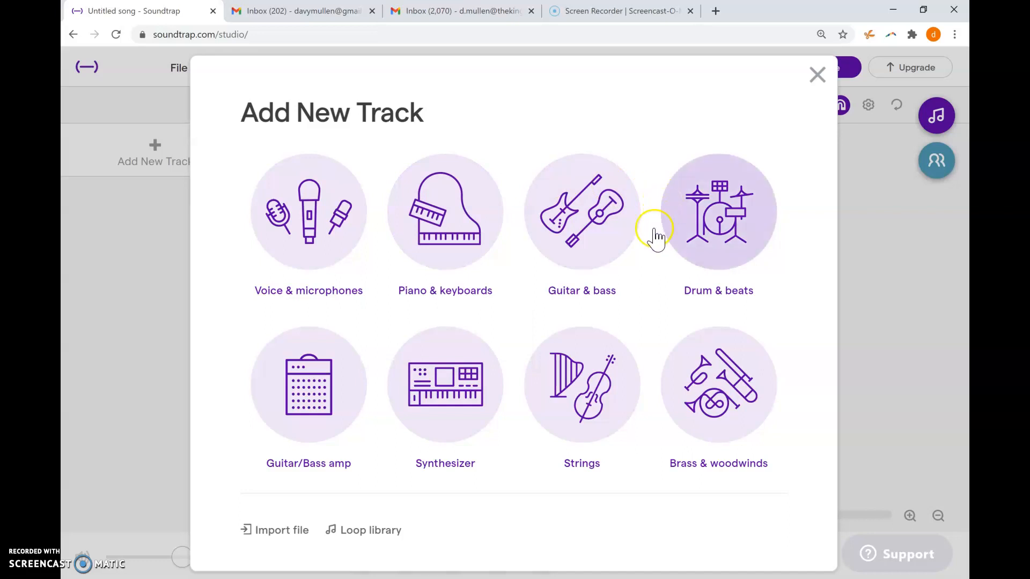
click(718, 393)
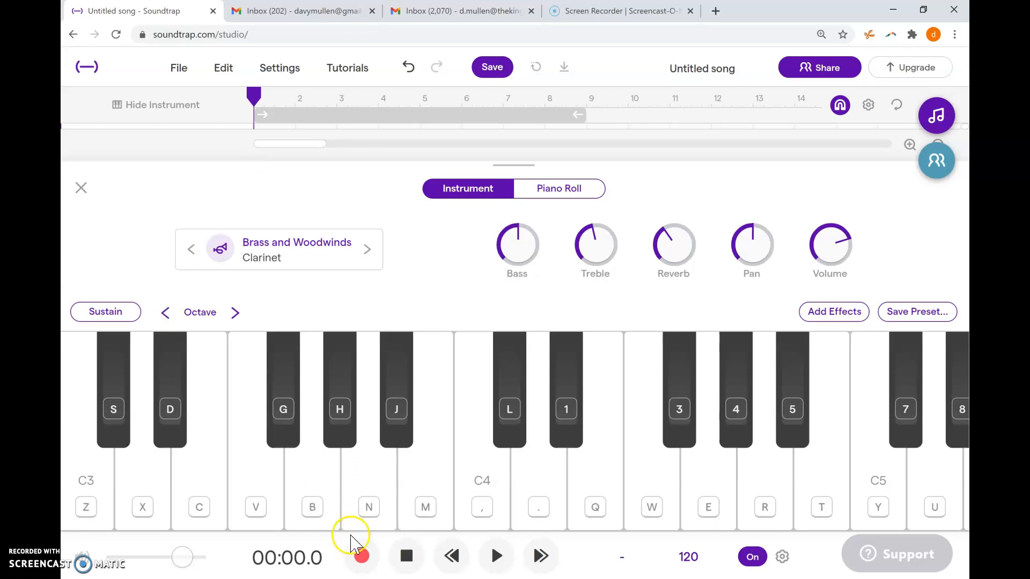
click(362, 557)
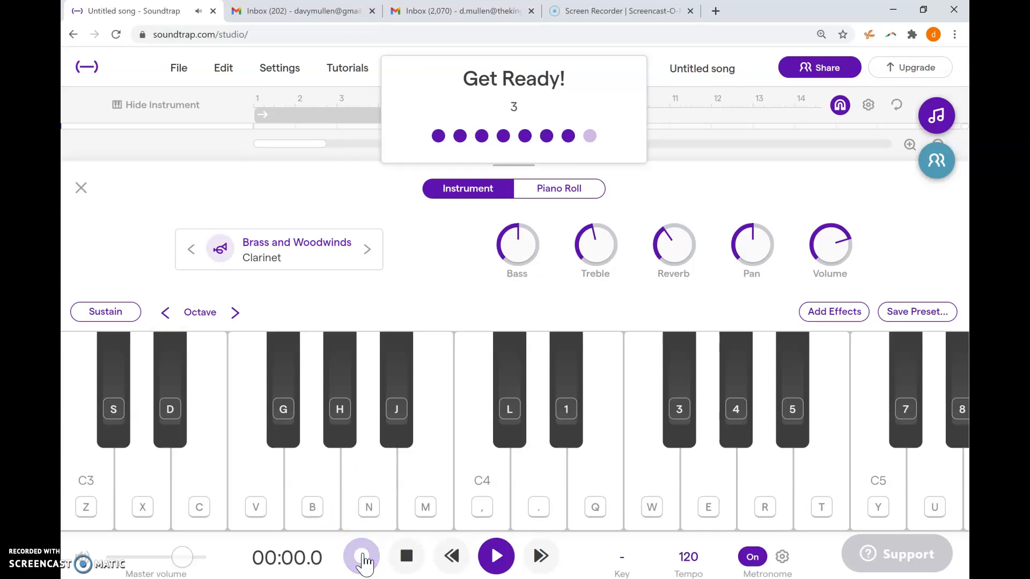
key(v)
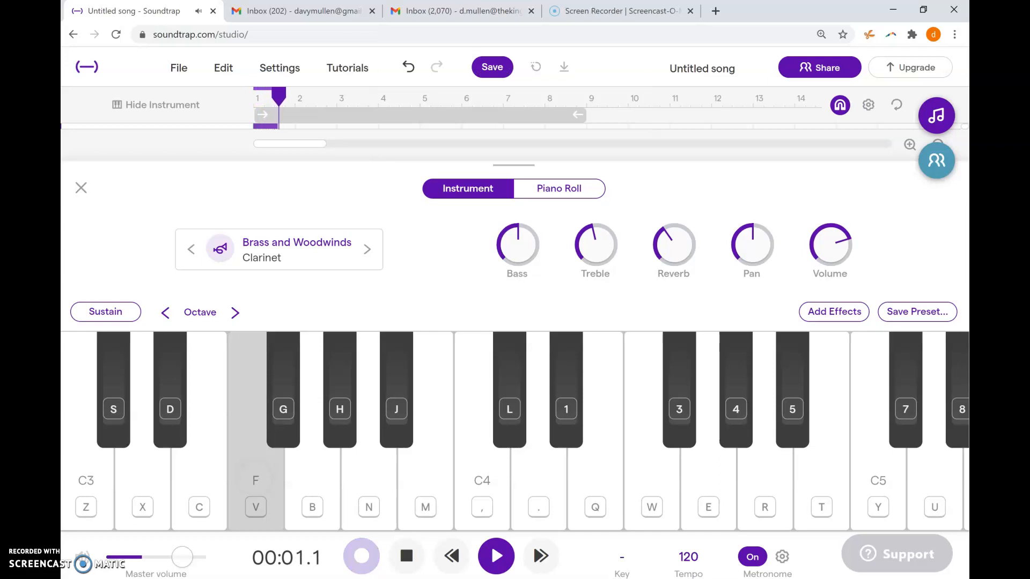
key(b)
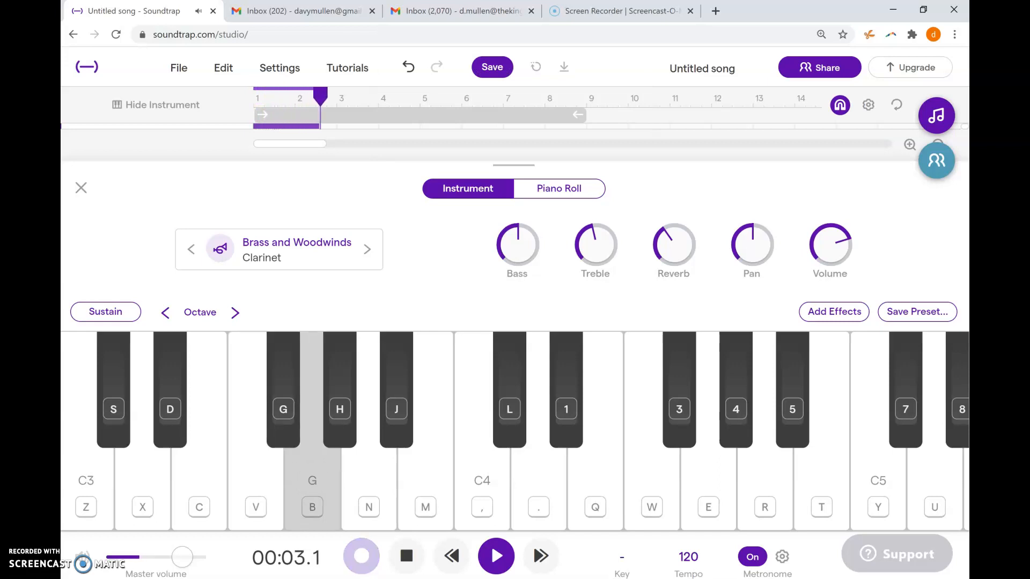
key(v)
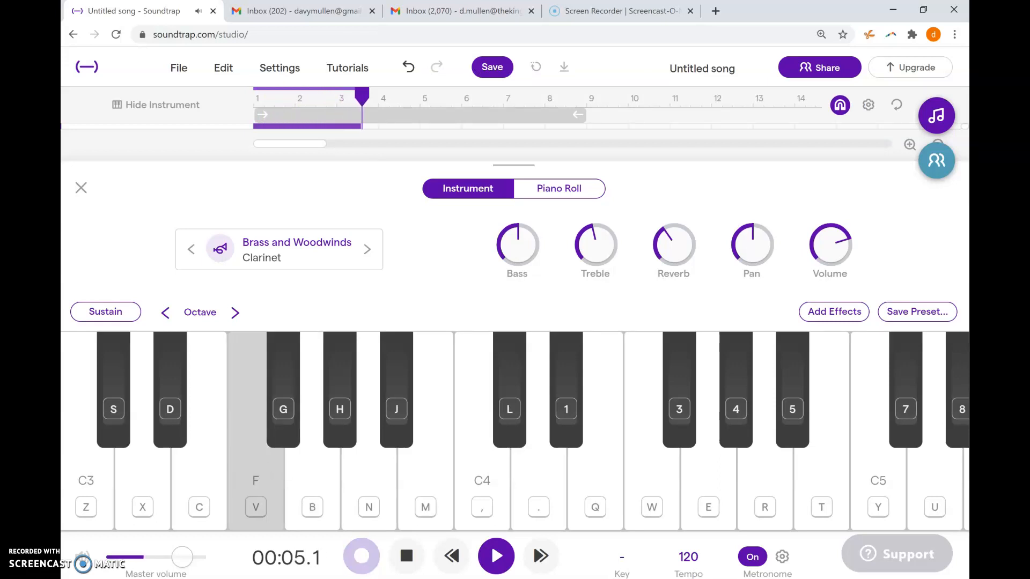
key(b)
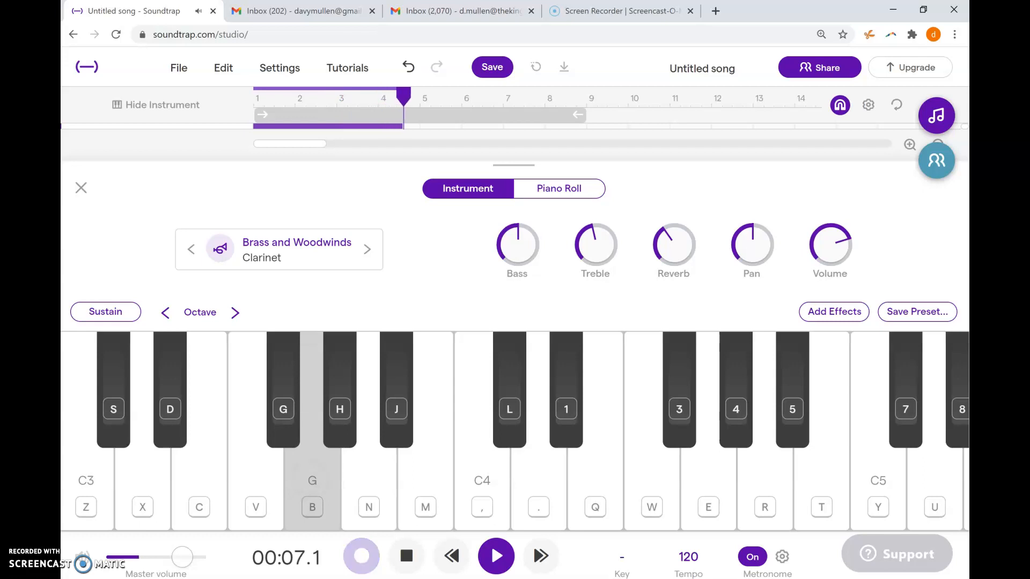
click(406, 558)
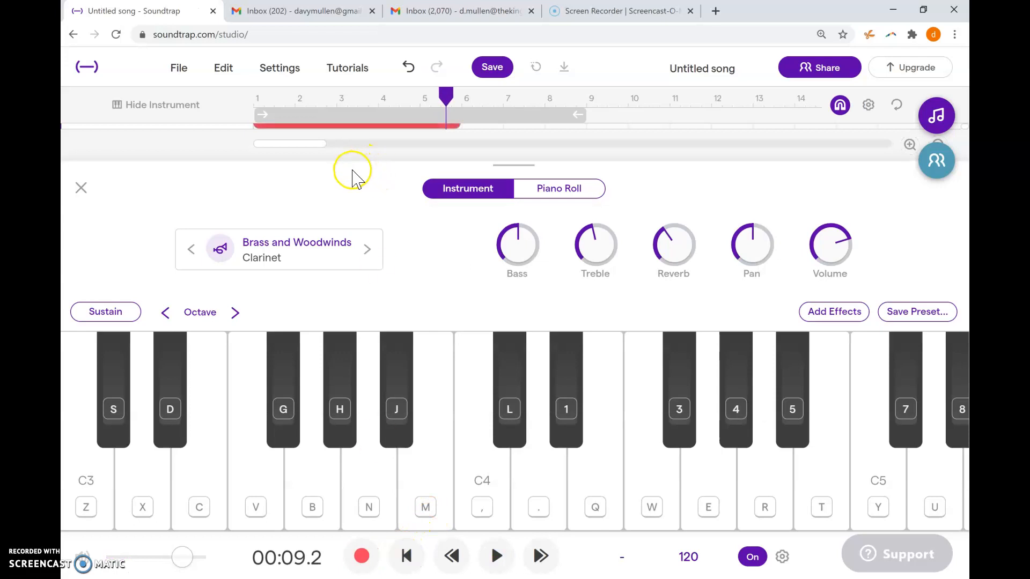
- Hide the clarinet's instrument keyboard and add a Strings track below the clarinet track
drag(352, 161, 343, 317)
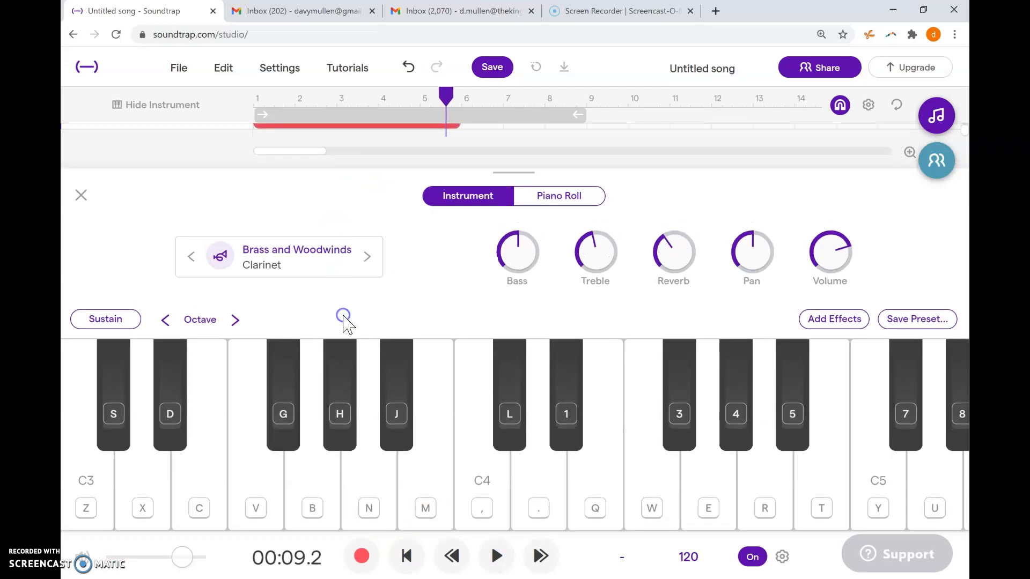
click(172, 107)
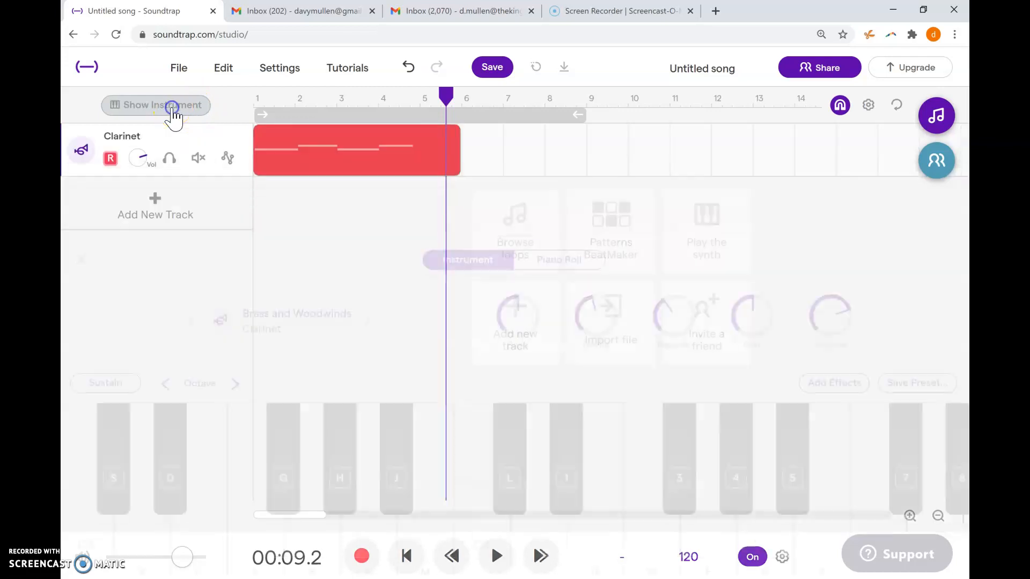
click(150, 208)
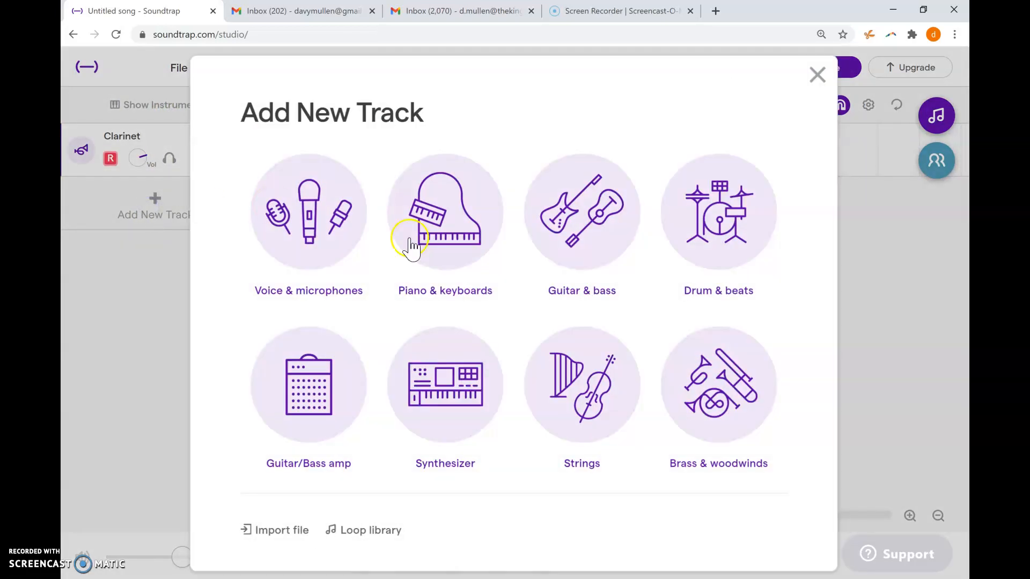
click(434, 245)
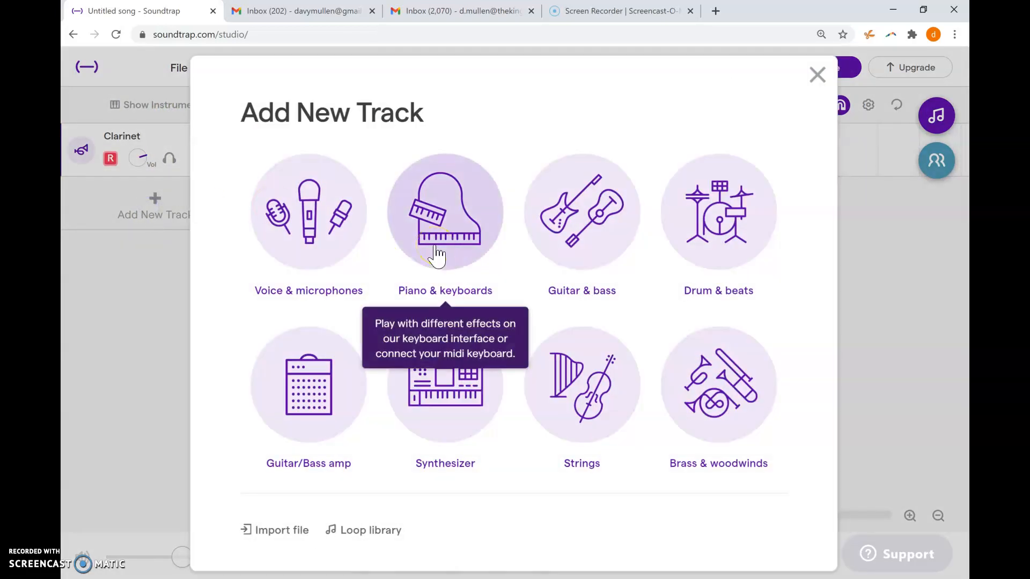
click(599, 368)
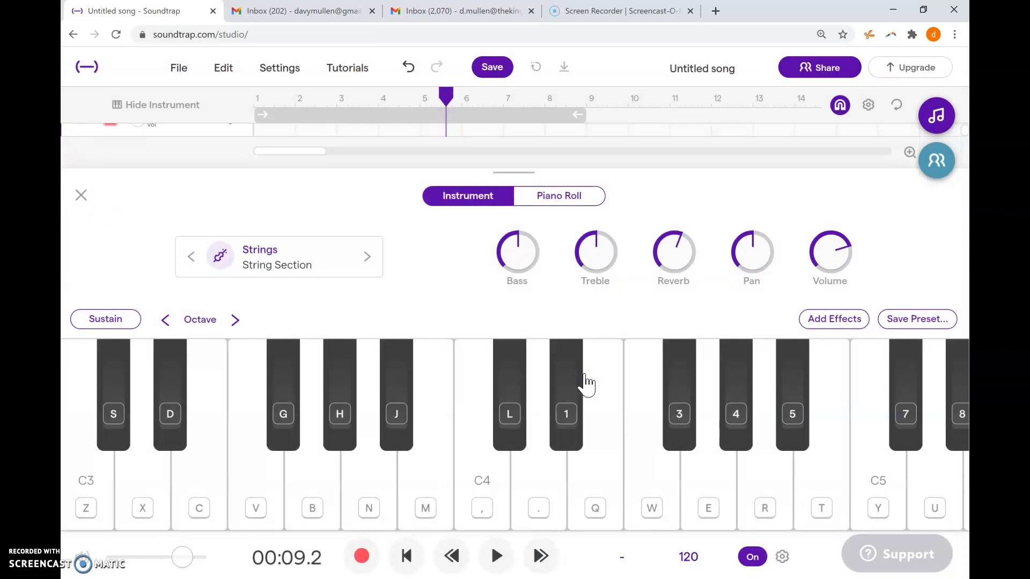
- Change the Strings track's instrument preset to Violin Orchestral
click(337, 256)
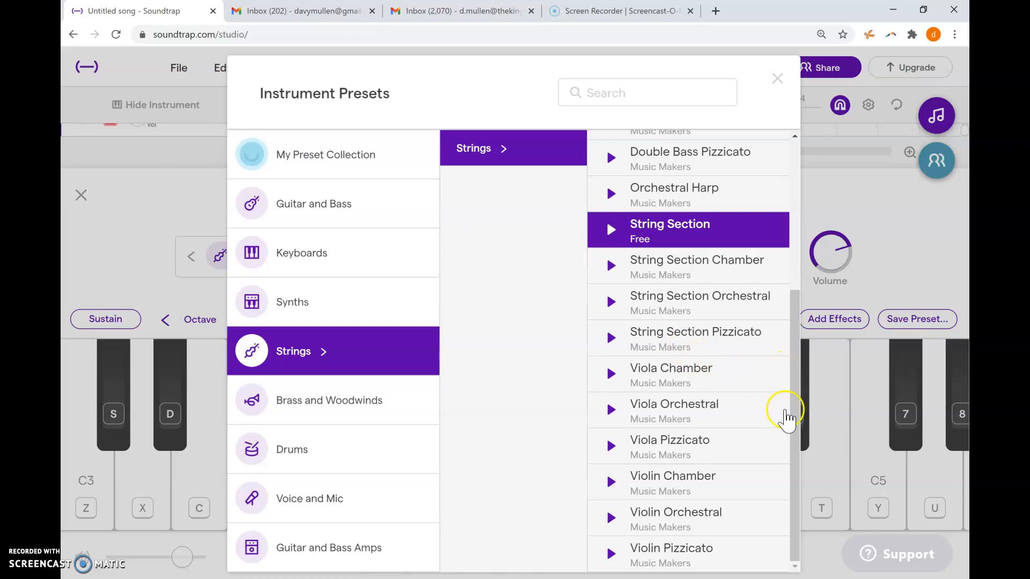
click(670, 530)
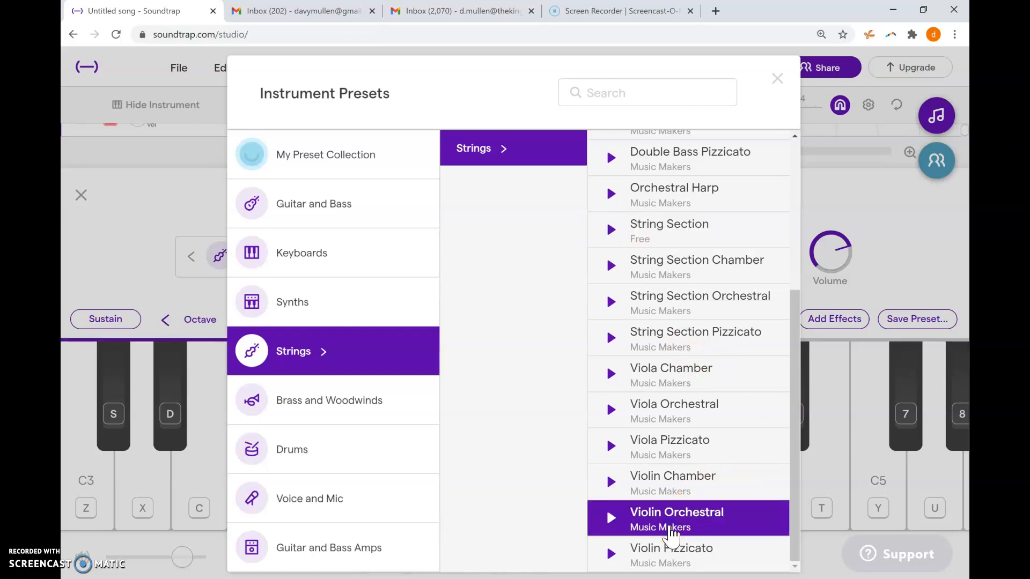
click(639, 519)
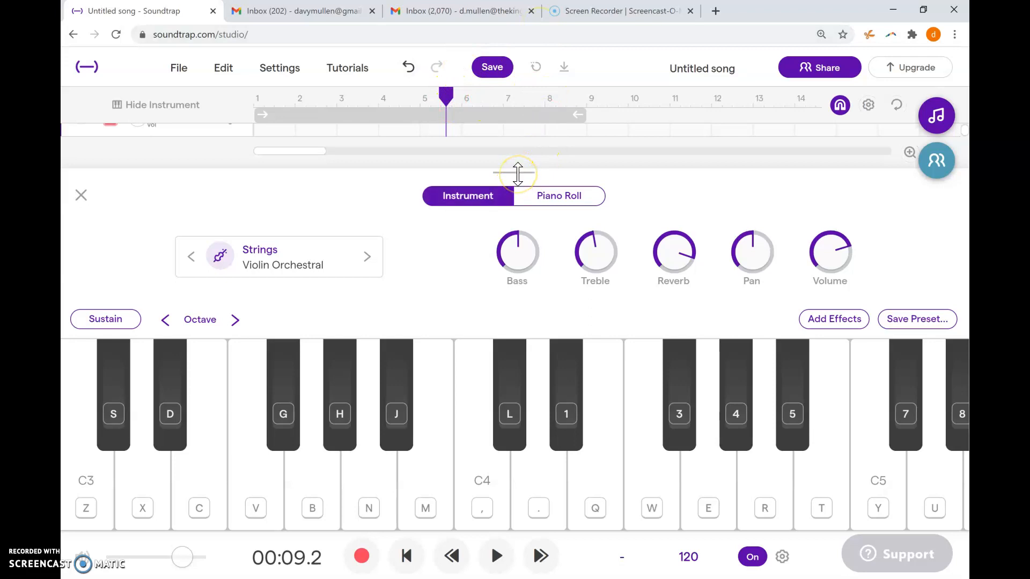
- Record from the start of the song, playing long violin notes A, A#, A, A# after the clarinet's passage
click(408, 556)
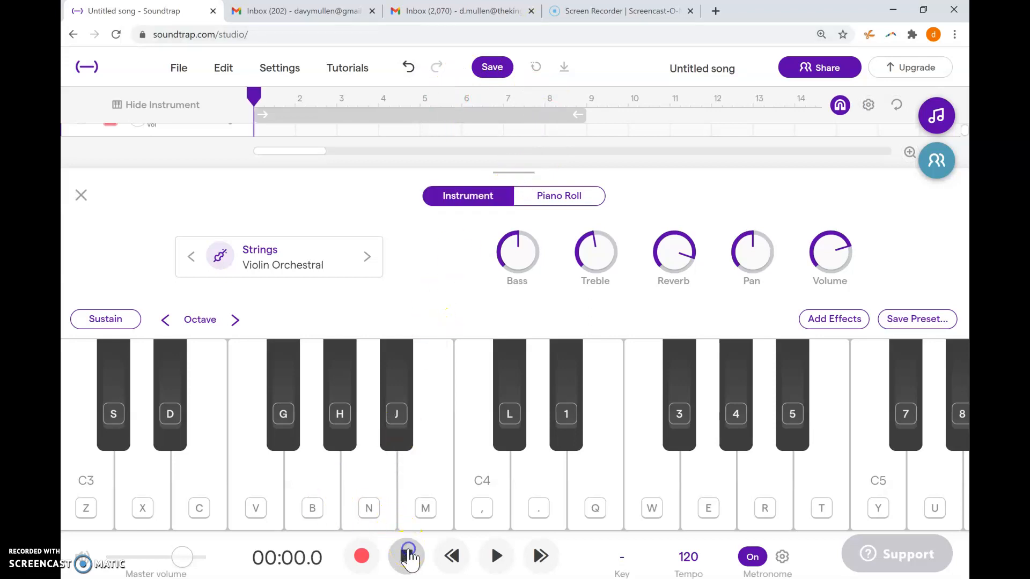
click(363, 556)
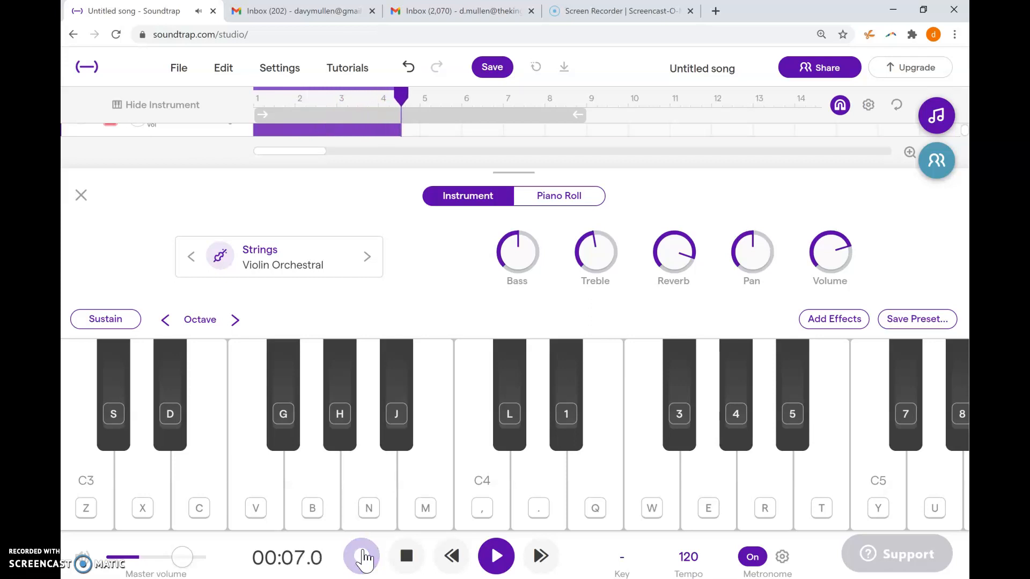
key(n)
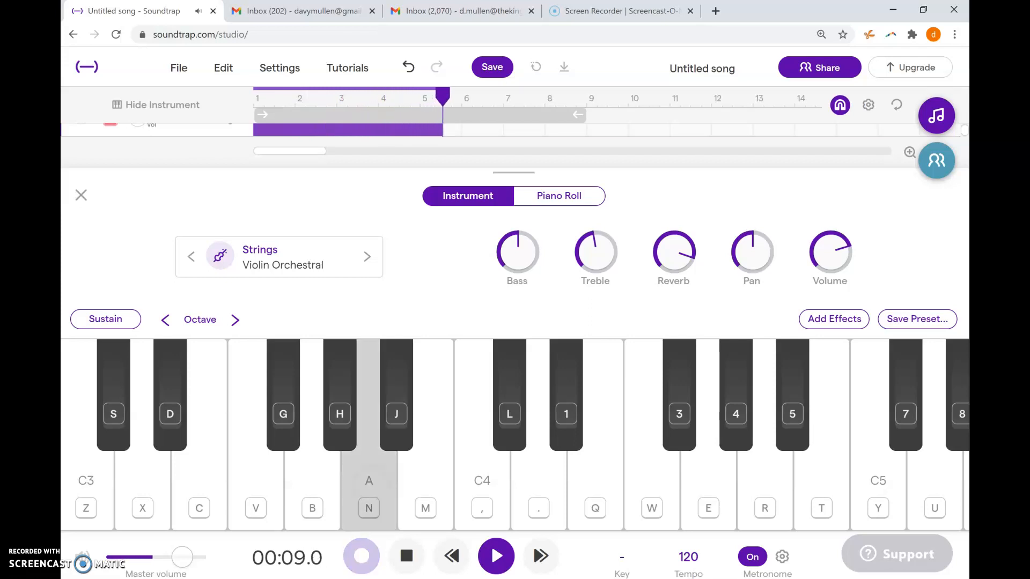
key(j)
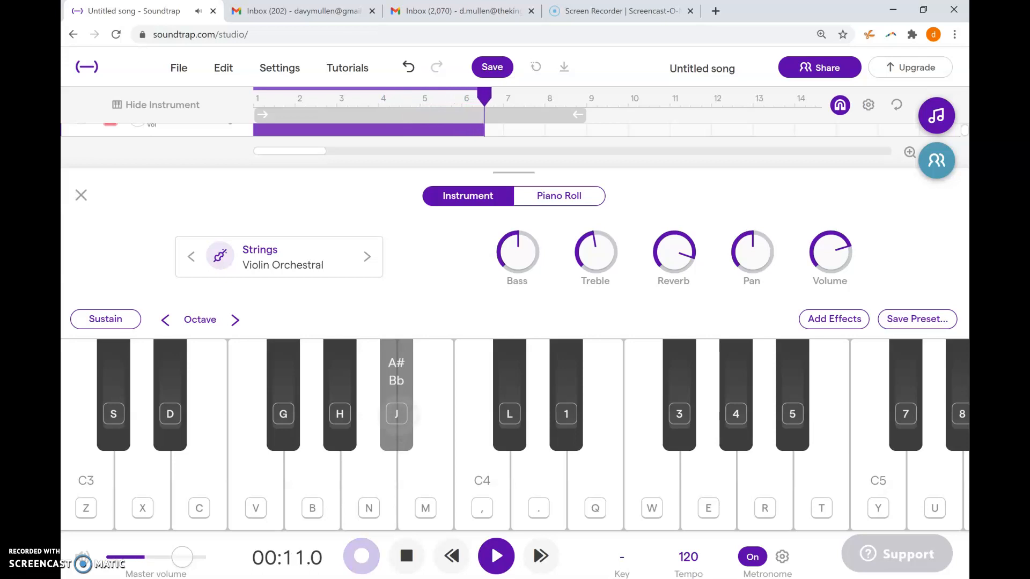
key(n)
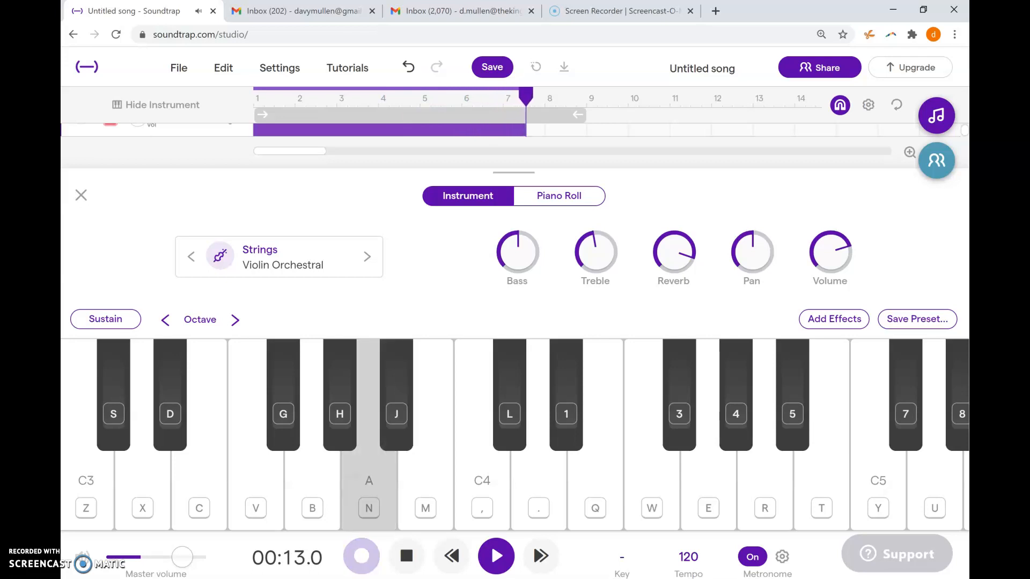
key(j)
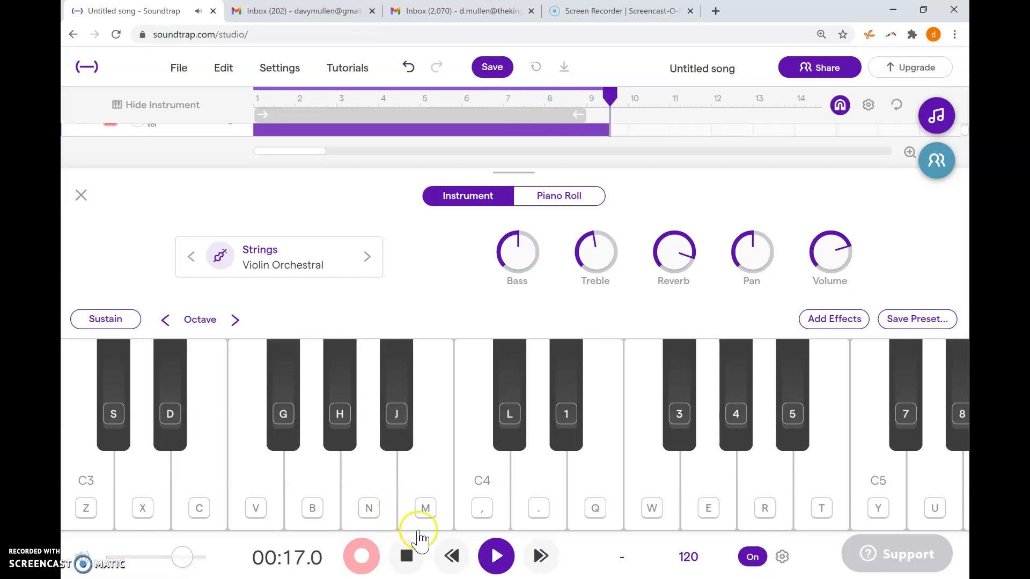
click(406, 555)
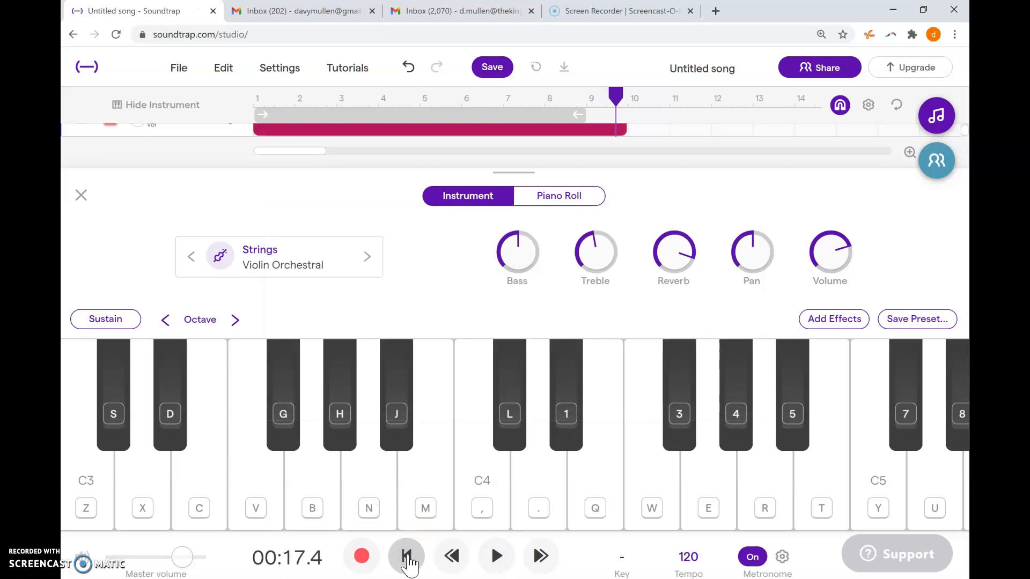
- Record a second violin passage from the current playhead near bar 10, playing long notes C4, D, C4, D
click(367, 558)
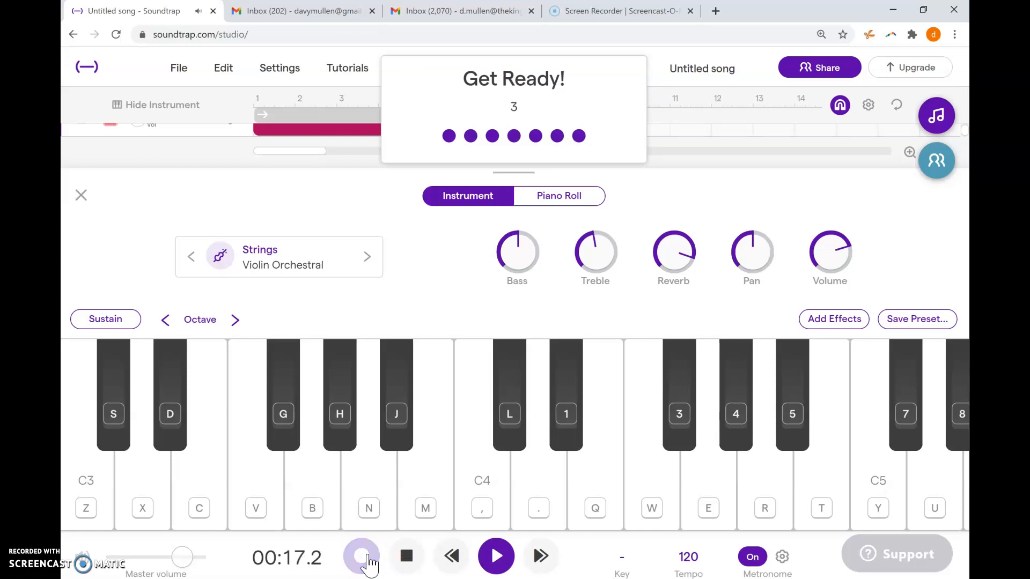
key(comma)
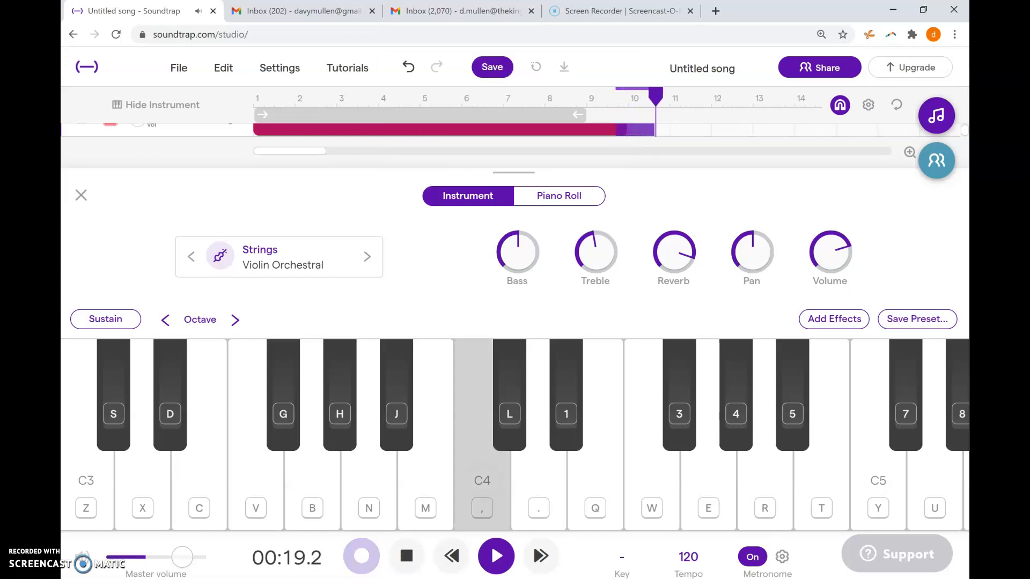
key(period)
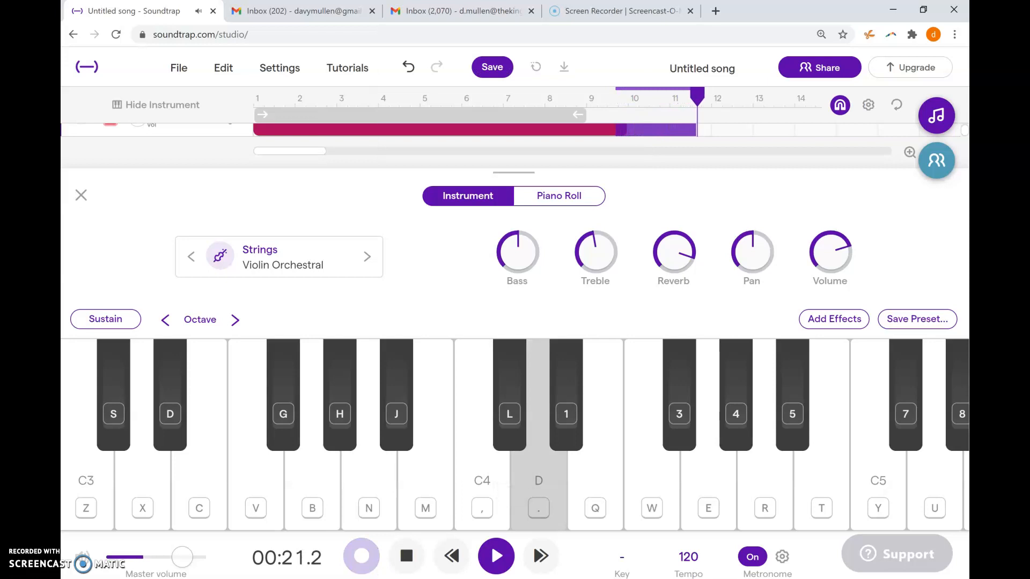
key(comma)
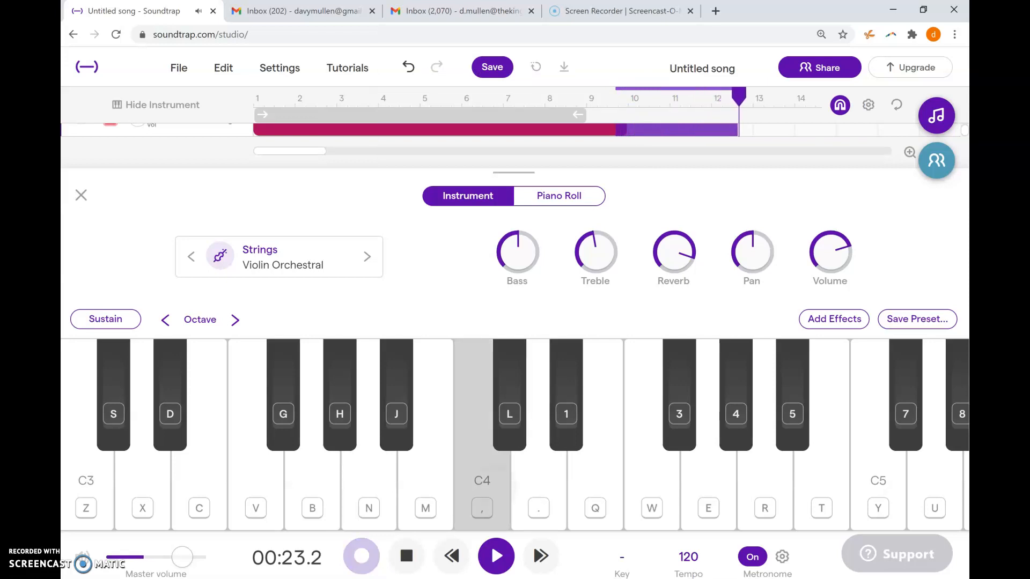
key(period)
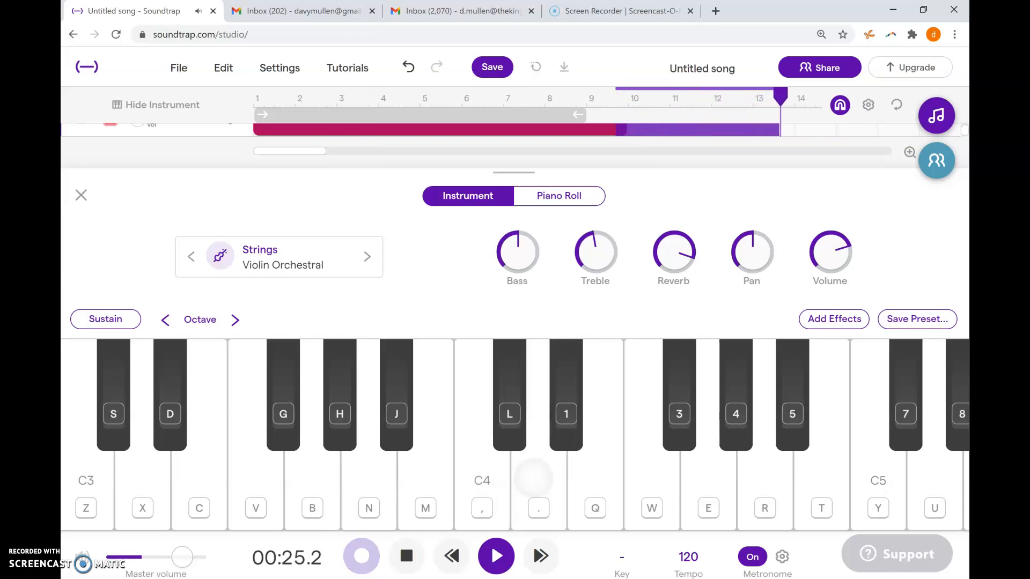
click(408, 556)
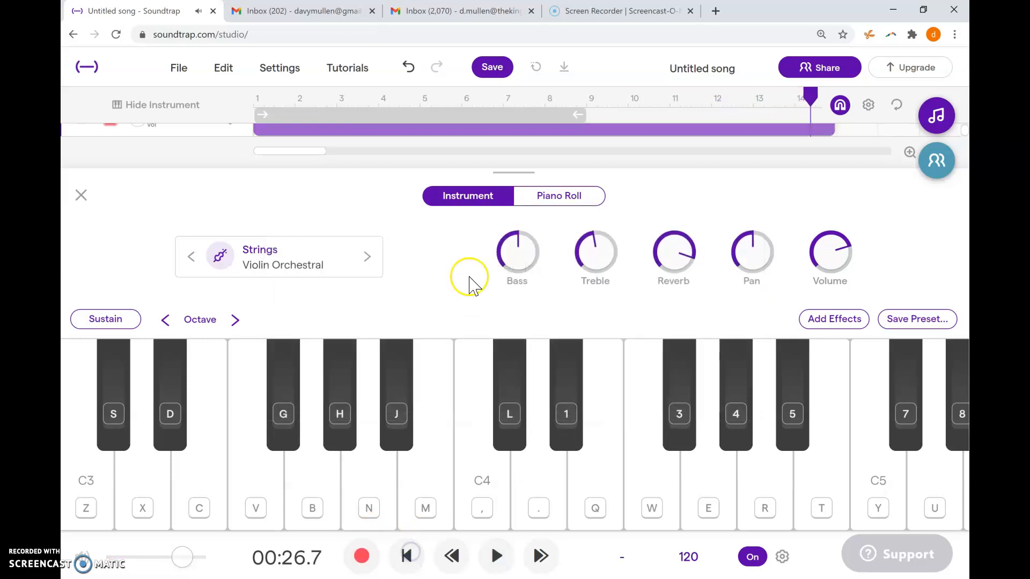
- Hide the violin's keyboard, select the clarinet track and move the playhead back to about 00:18, where the second violin passage starts
click(187, 143)
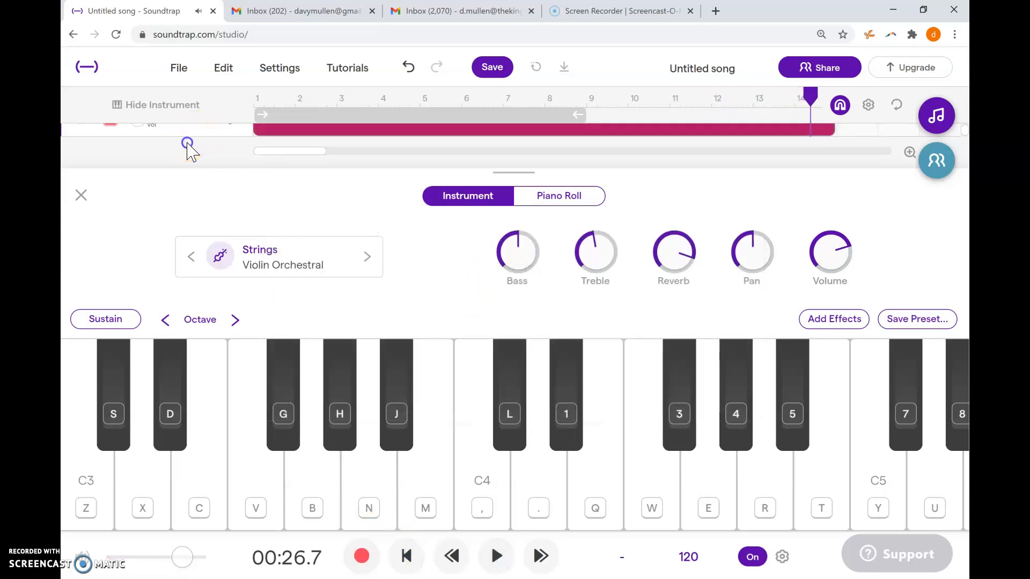
click(81, 197)
click(193, 138)
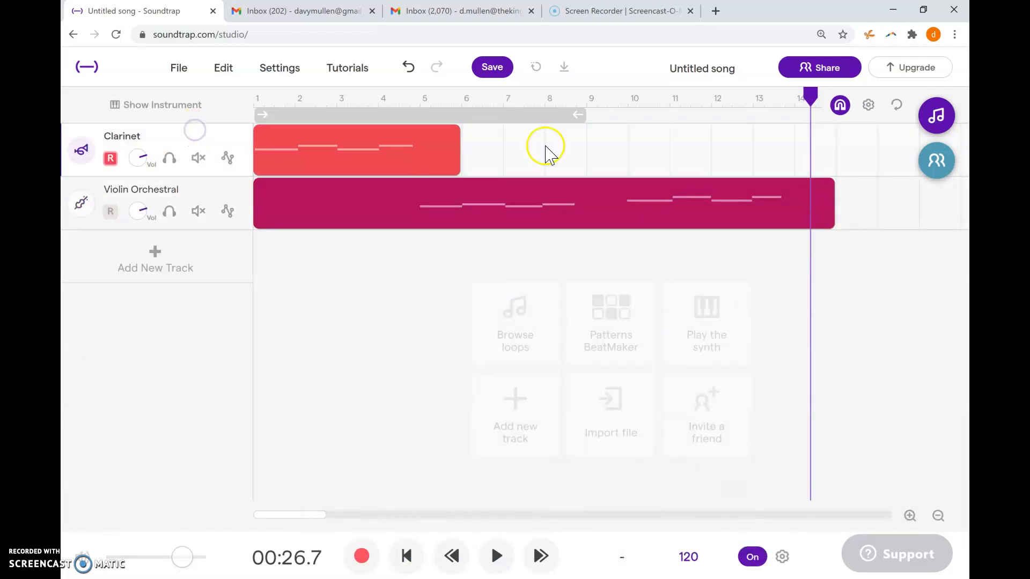
drag(809, 92, 625, 102)
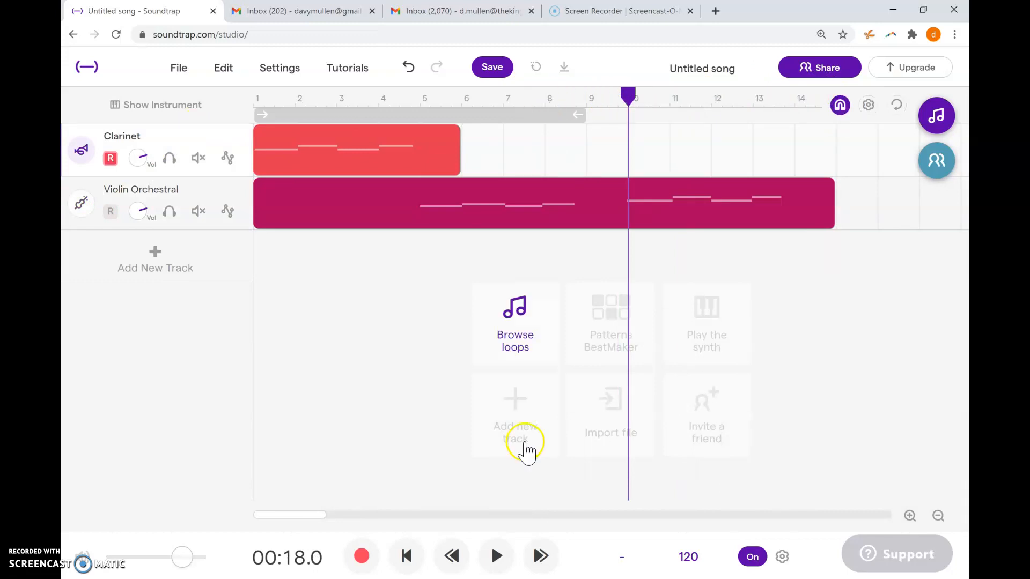
click(355, 561)
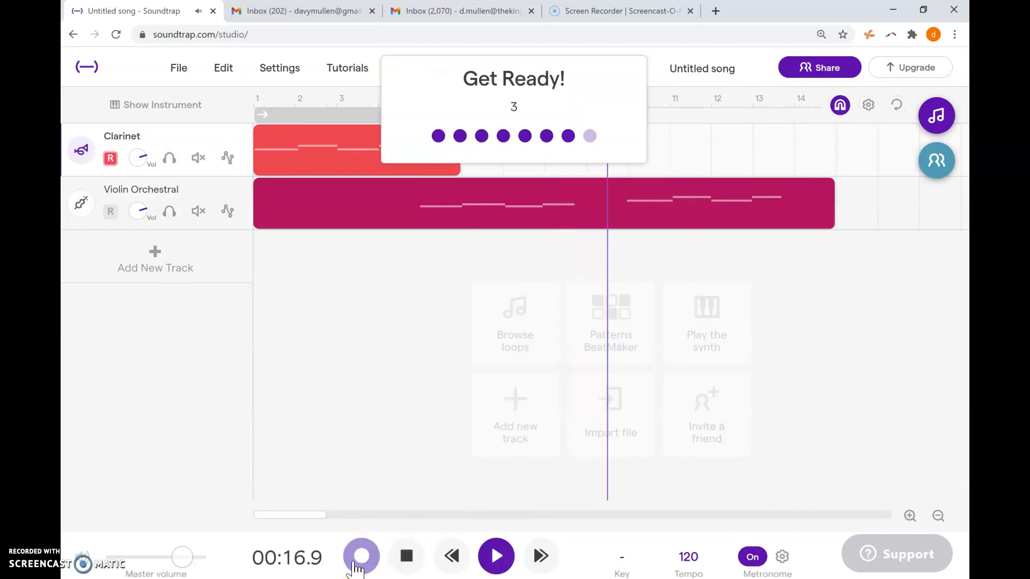
click(404, 558)
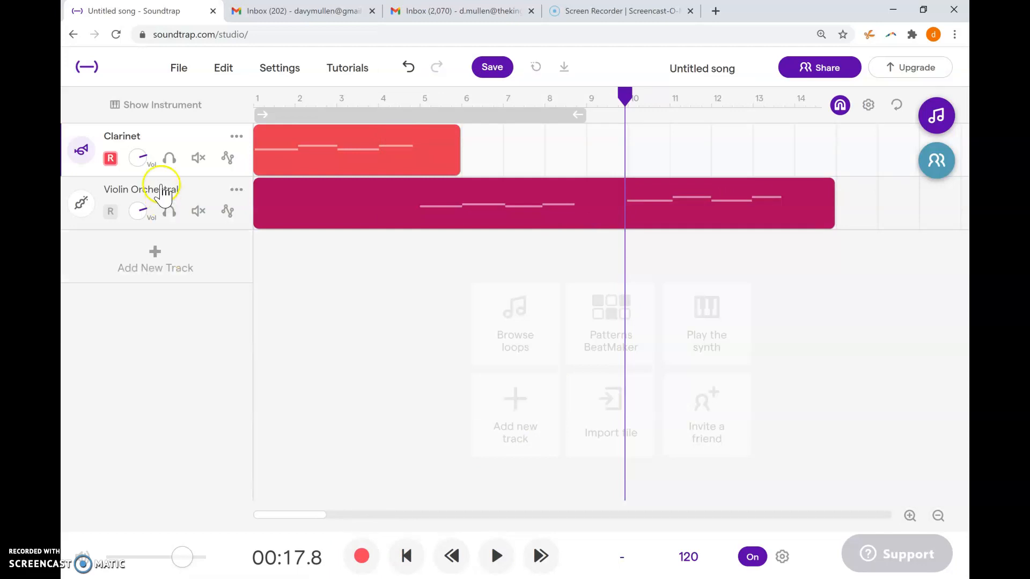
click(224, 76)
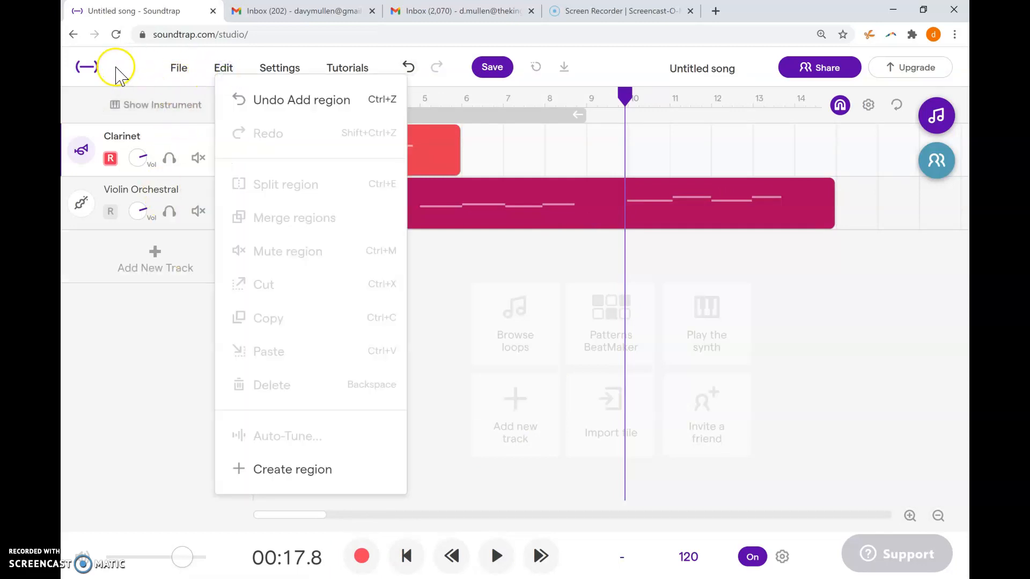
- Show the clarinet's instrument keyboard and record long notes D, E, D, E alongside the second violin passage
click(114, 106)
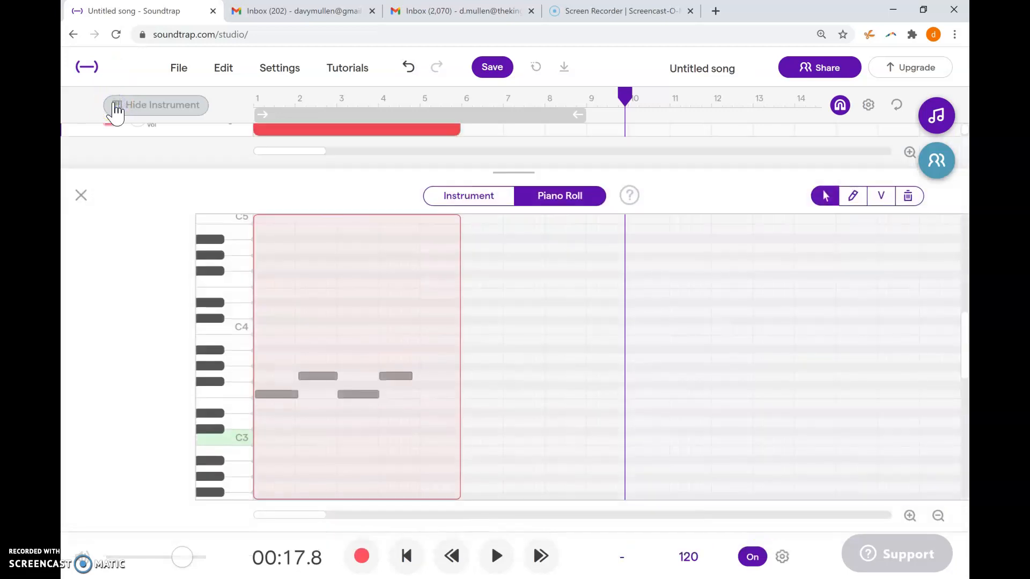
click(453, 196)
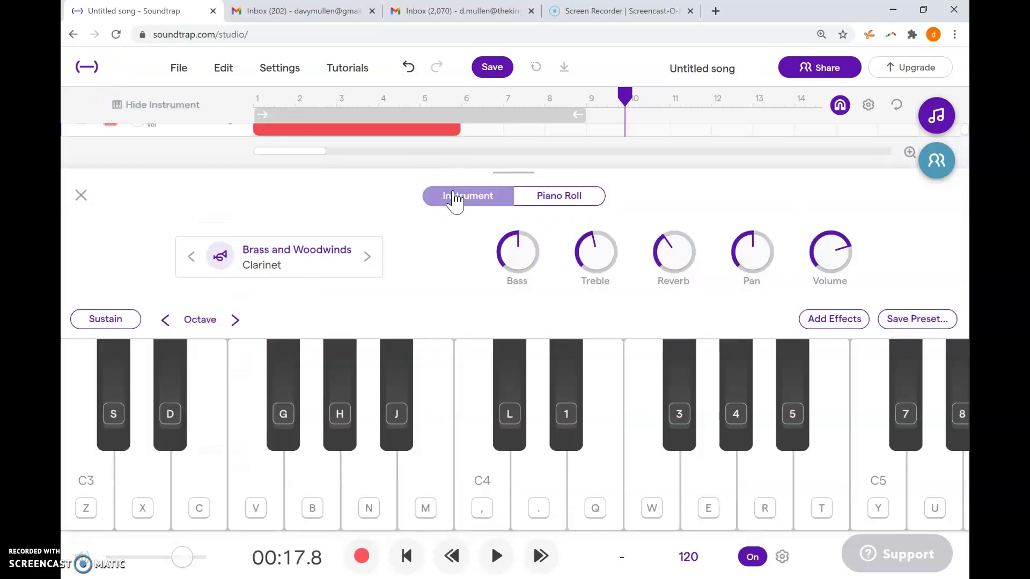
key(r)
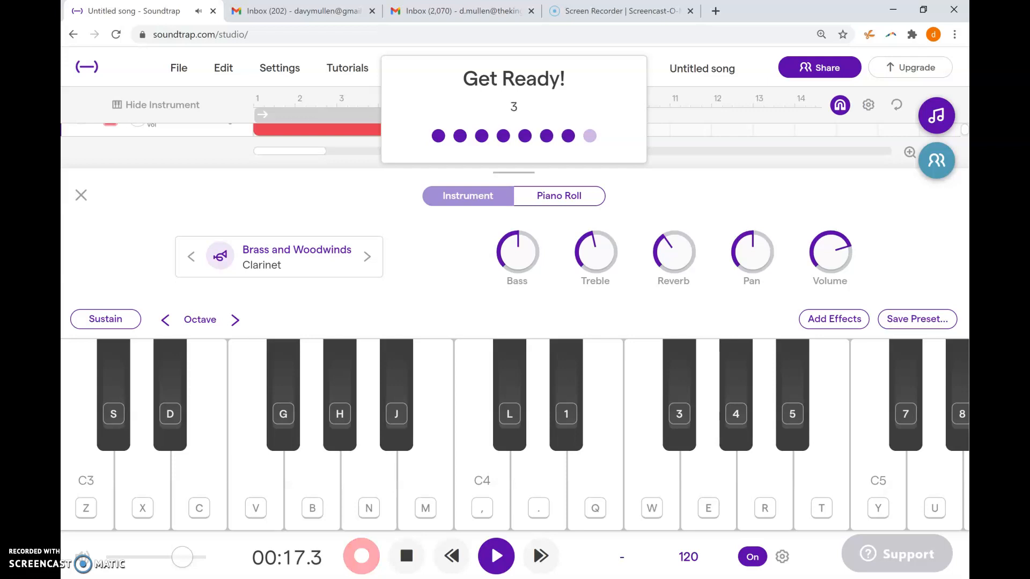
key(x)
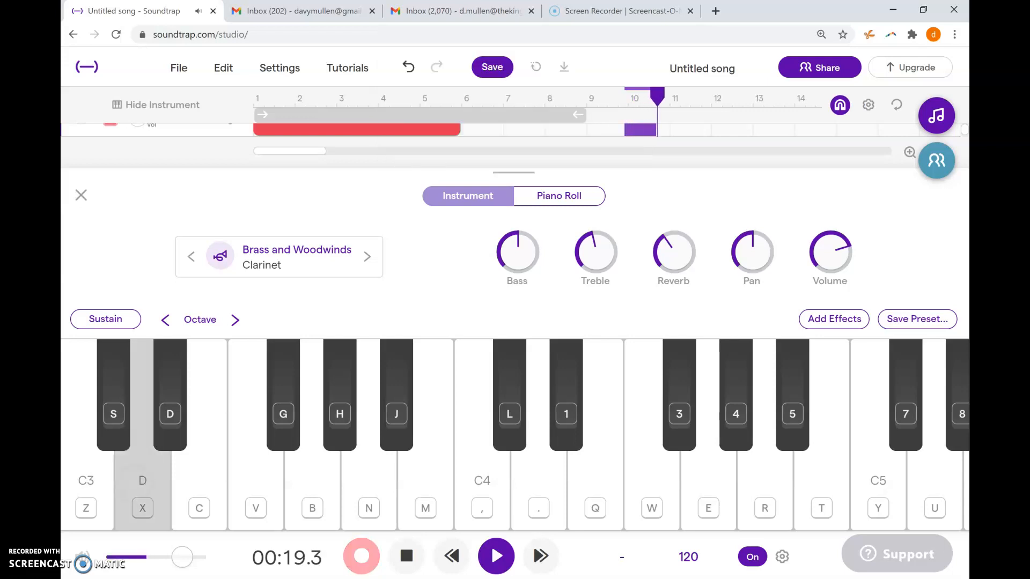
key(c)
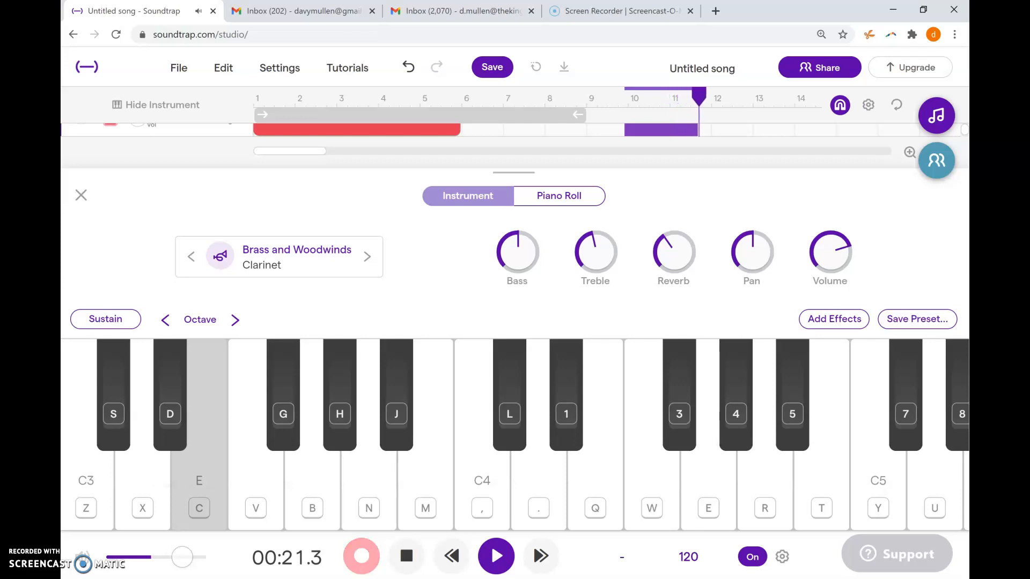
key(x)
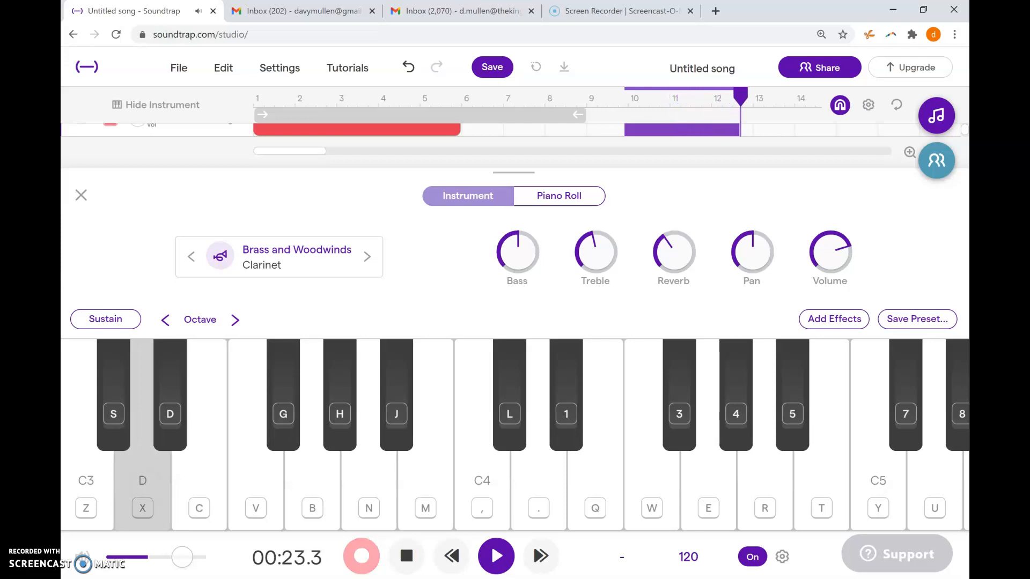
key(c)
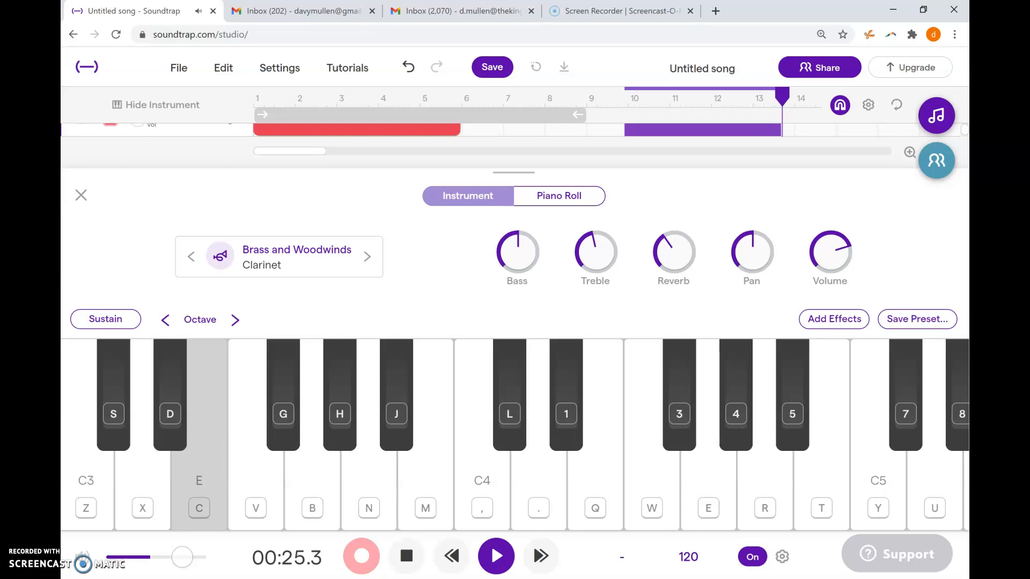
click(406, 556)
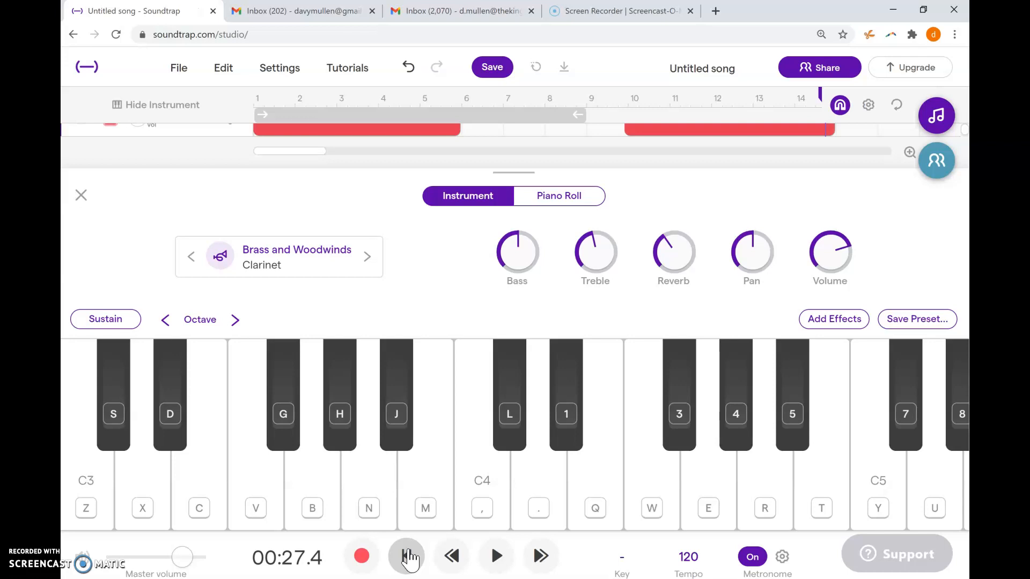
- Mute the clarinet track and open the instrument keyboard of the Violin Orchestral track
click(204, 128)
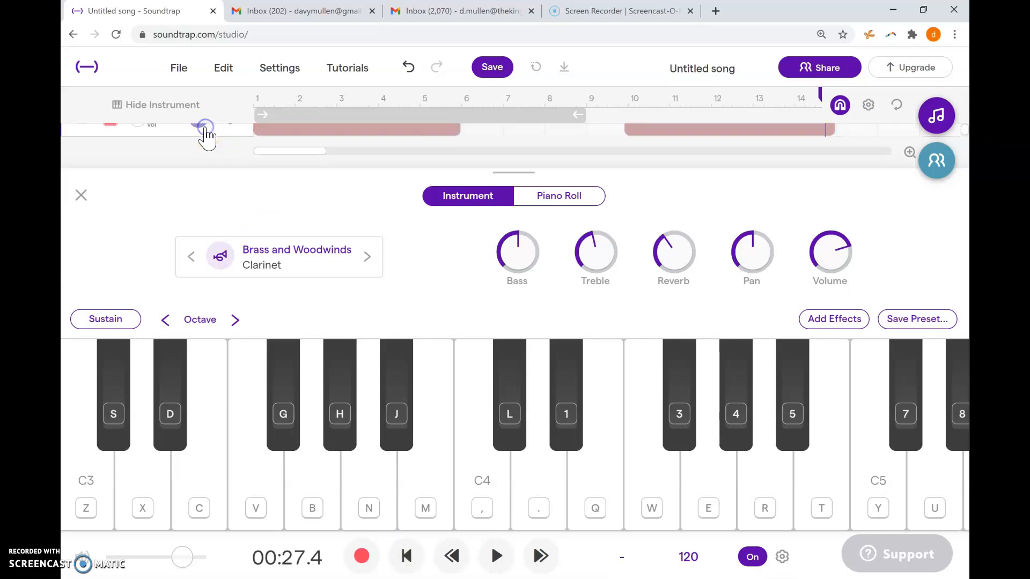
click(81, 195)
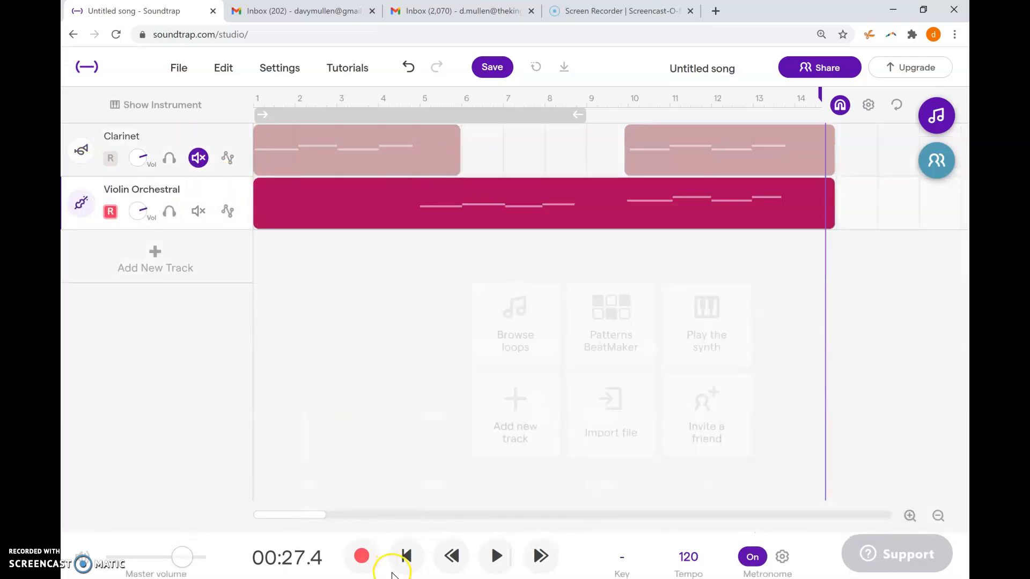
click(156, 103)
click(480, 196)
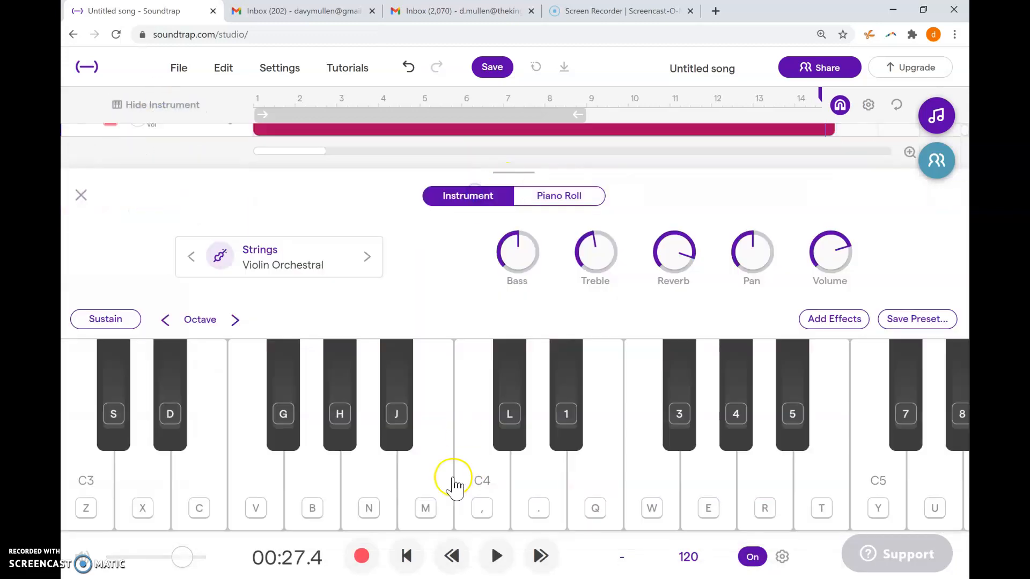
- Record the violin from about 00:27, playing a long D followed by short notes on E, G and F
click(360, 556)
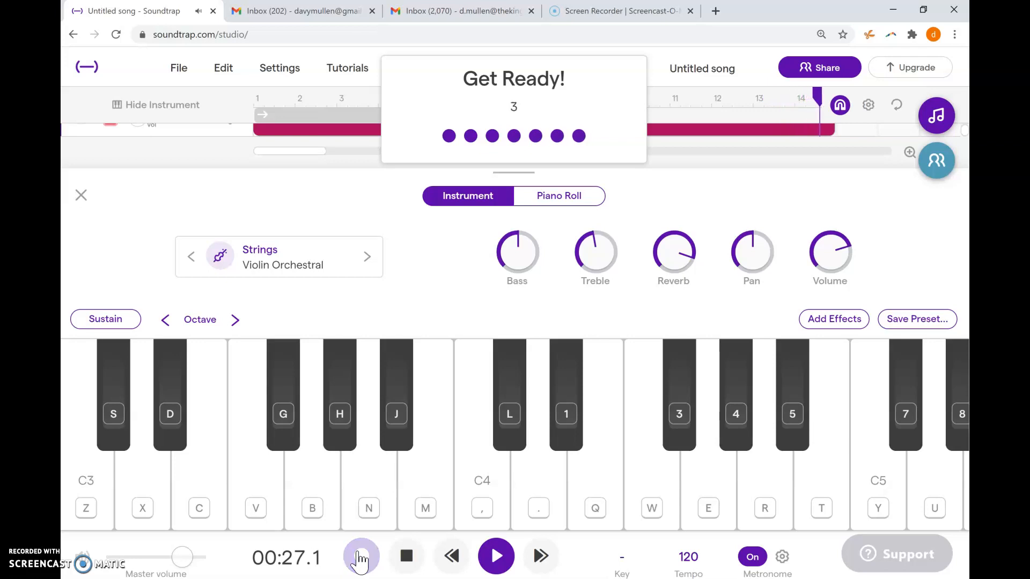
key(period)
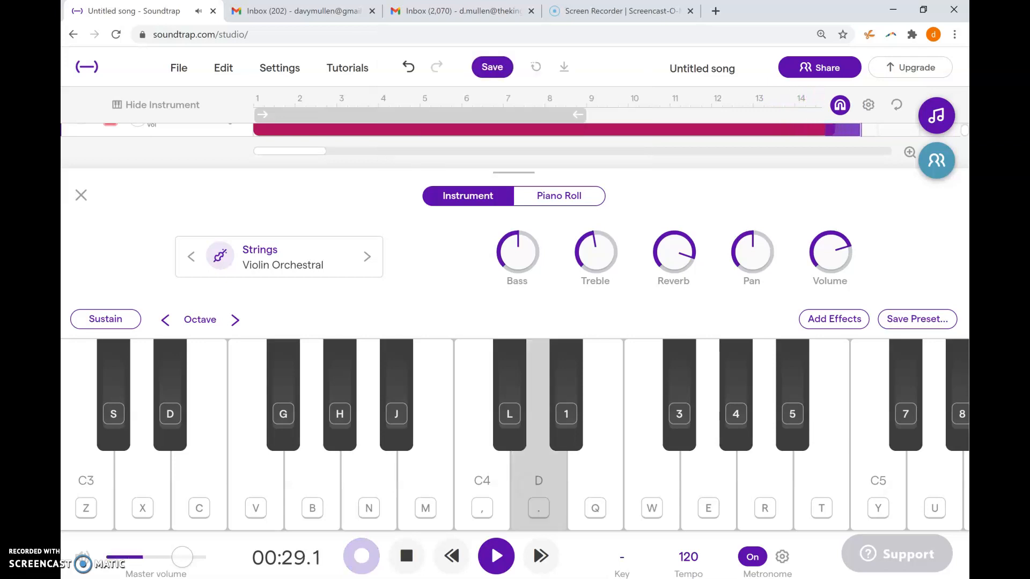
key(q)
key(e)
key(w)
click(309, 558)
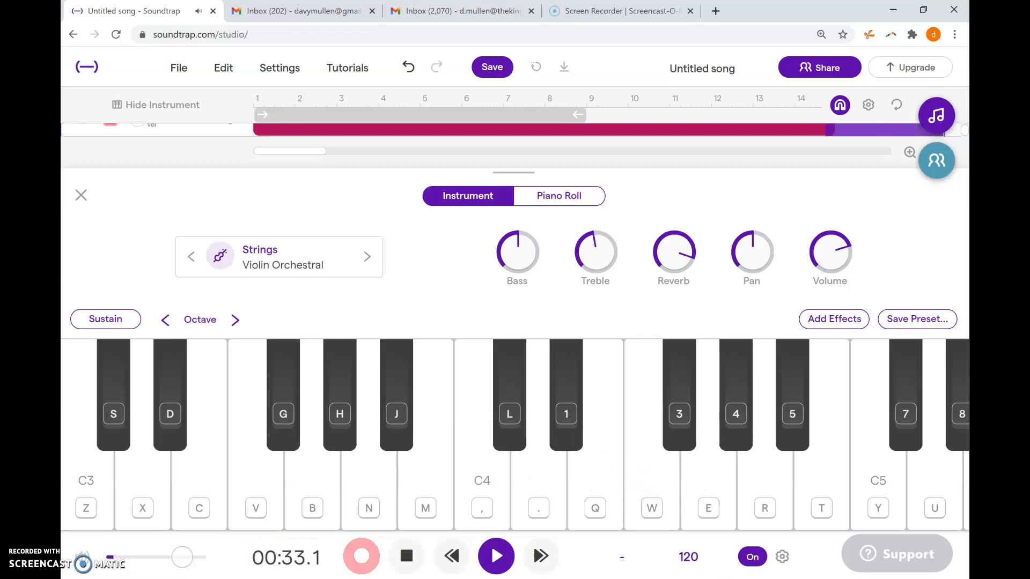
click(406, 555)
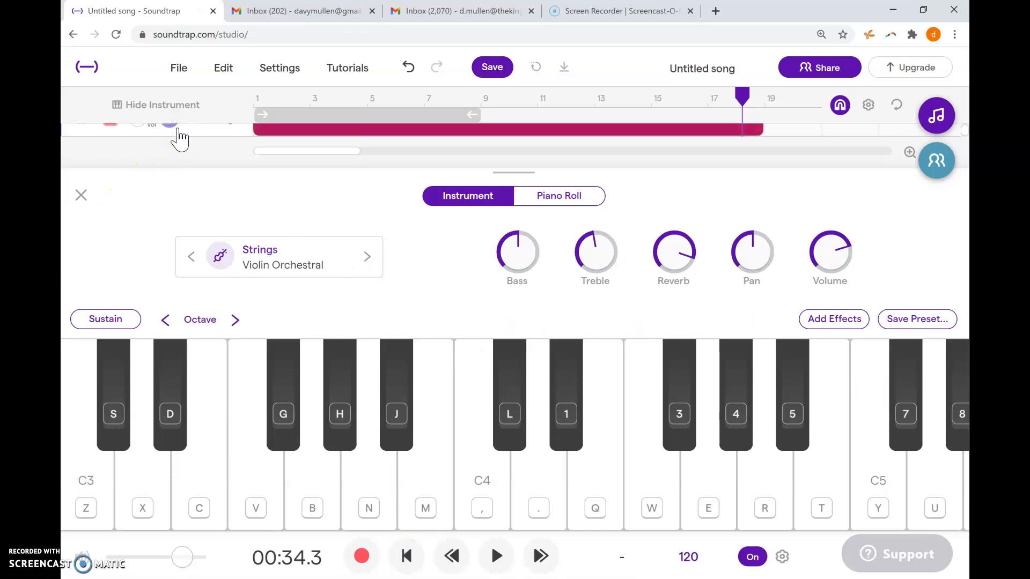
- Switch from the violin track to the clarinet track and show the clarinet's instrument keyboard
click(80, 193)
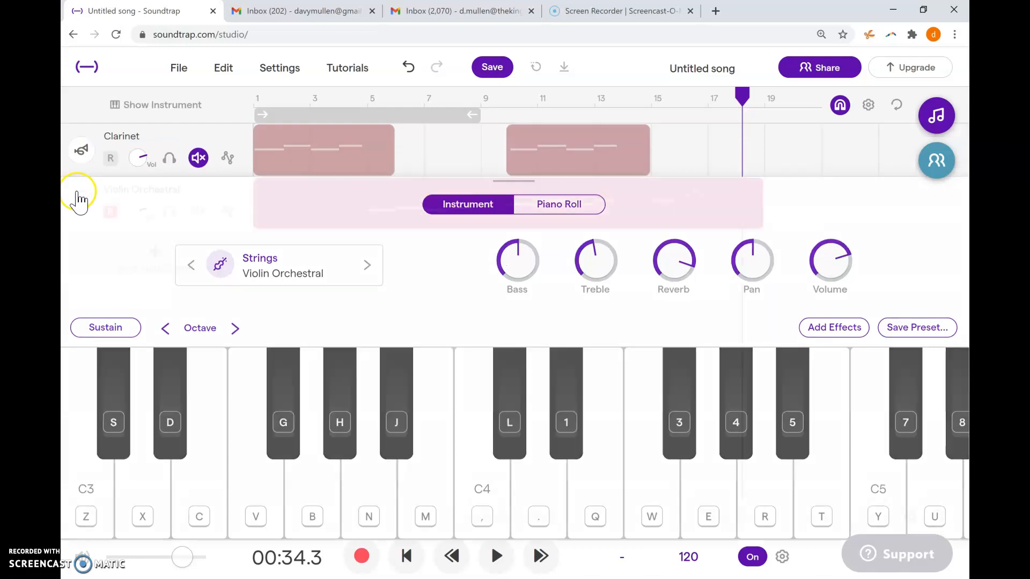
click(178, 132)
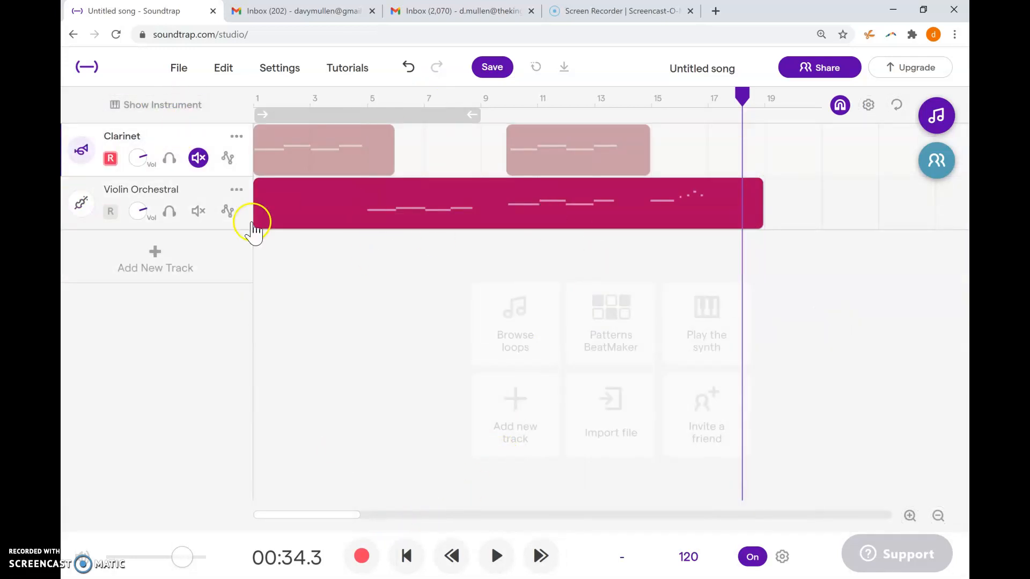
click(167, 106)
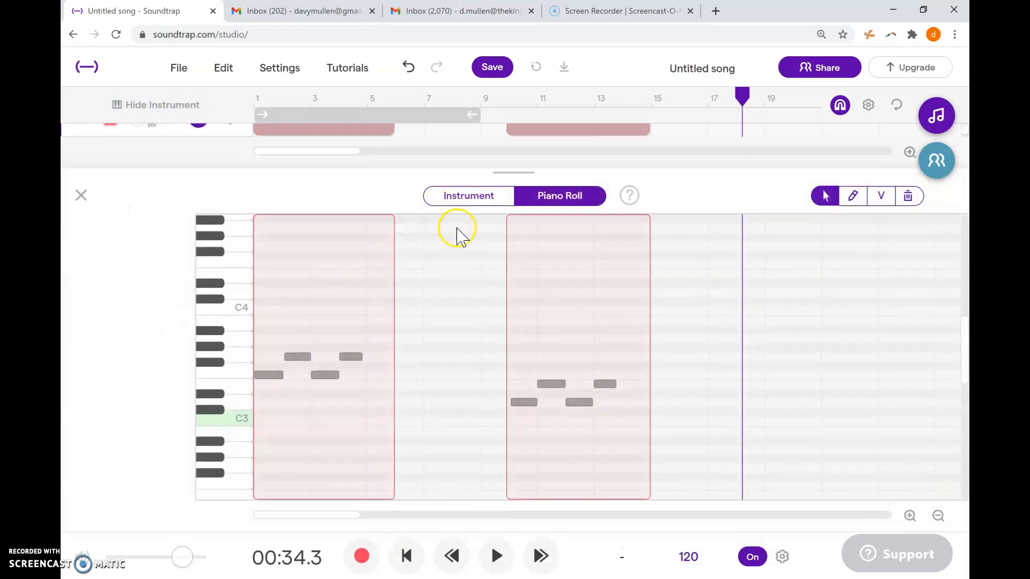
click(459, 197)
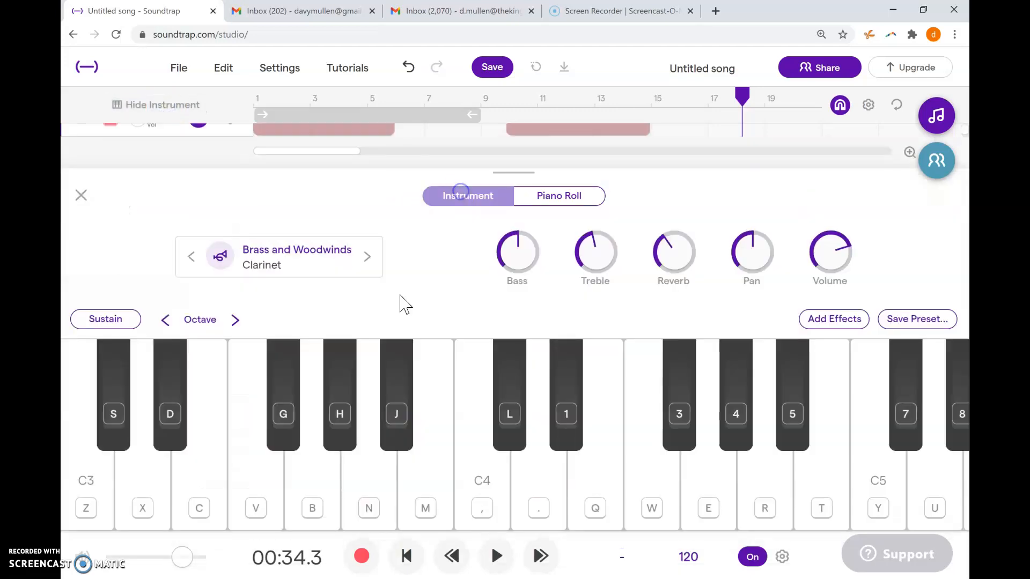
- Record the clarinet from about 00:34, playing A twice and a short higher D, and hide its keyboard
click(358, 557)
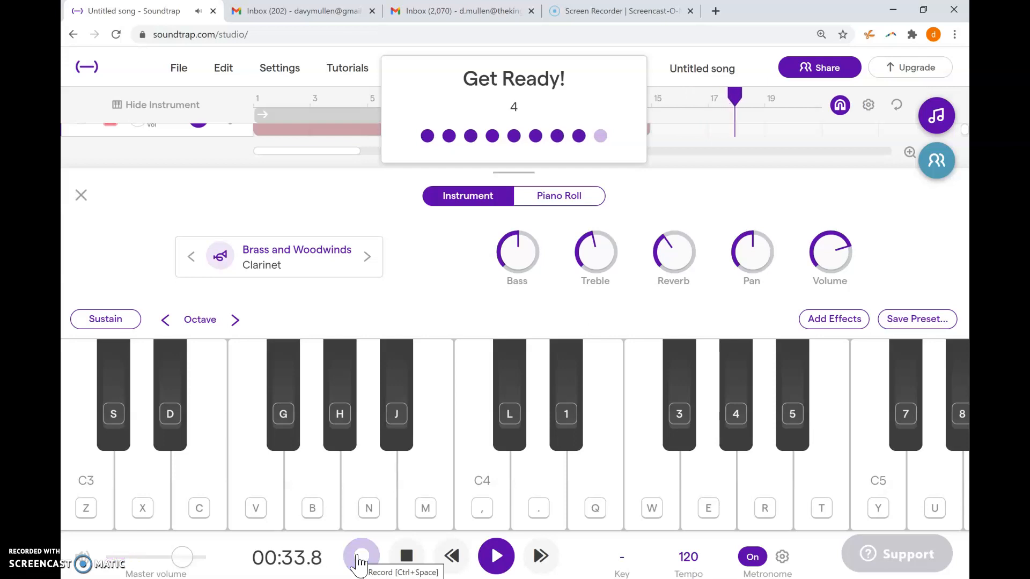
key(n)
key(n)
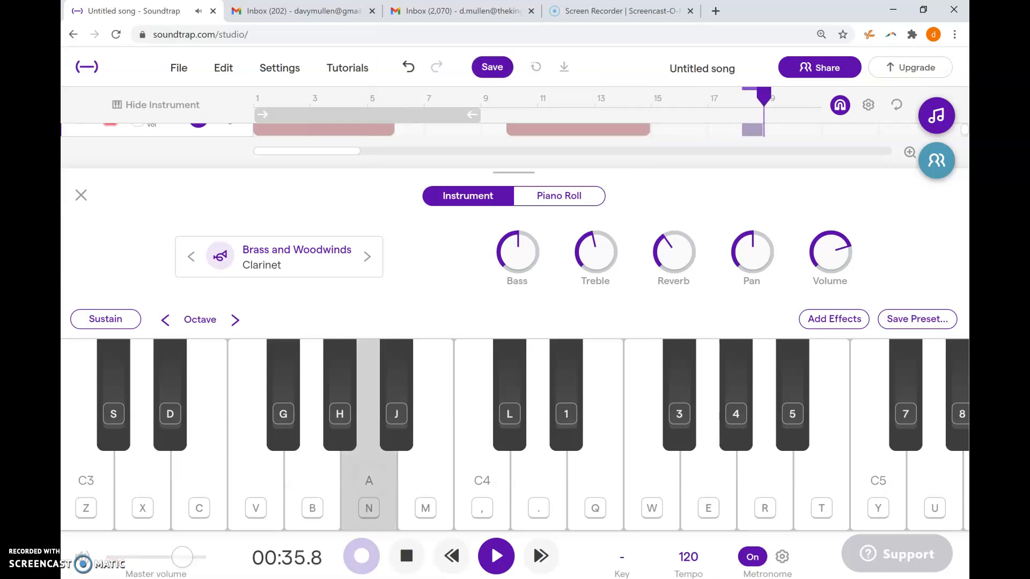
click(535, 478)
click(360, 539)
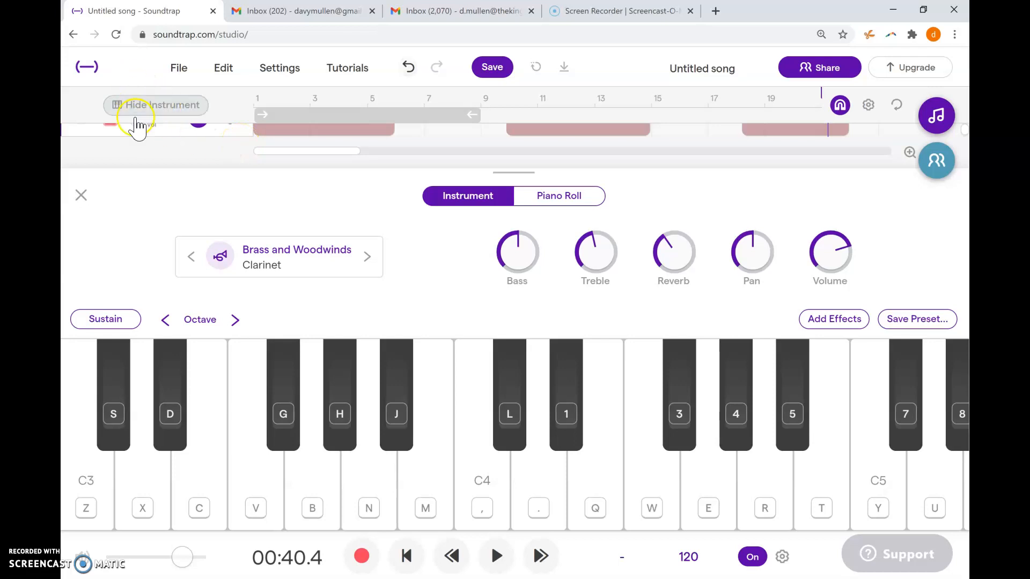
click(82, 196)
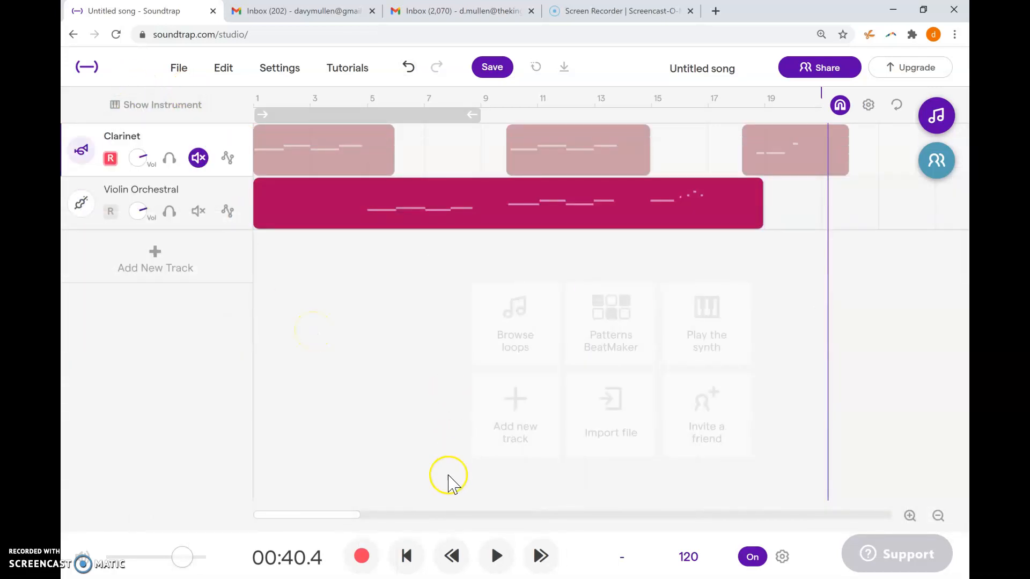
- Unmute the clarinet track and play both tracks together from the start of the song, stopping after the last clarinet notes
click(408, 560)
click(499, 559)
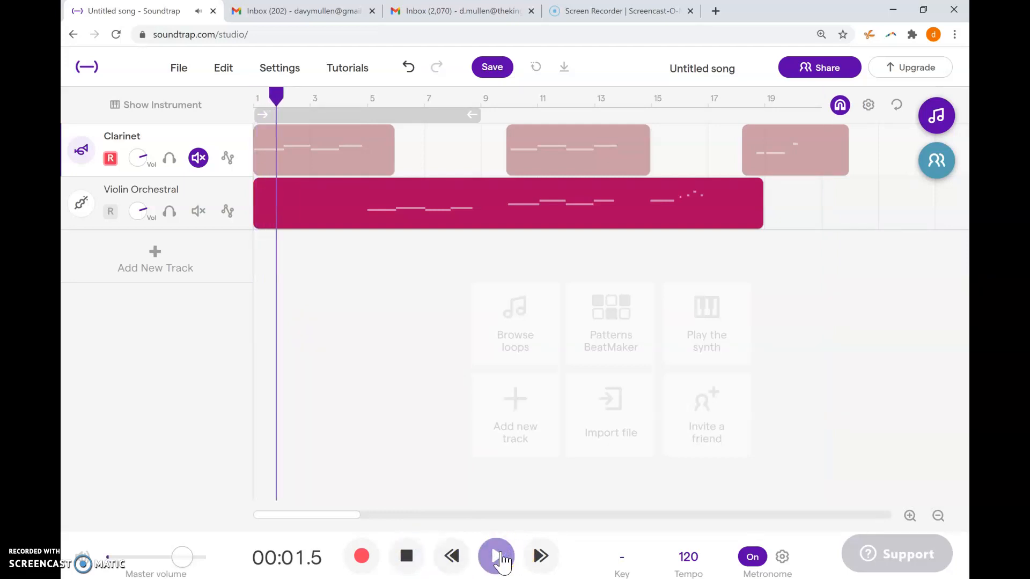
click(407, 556)
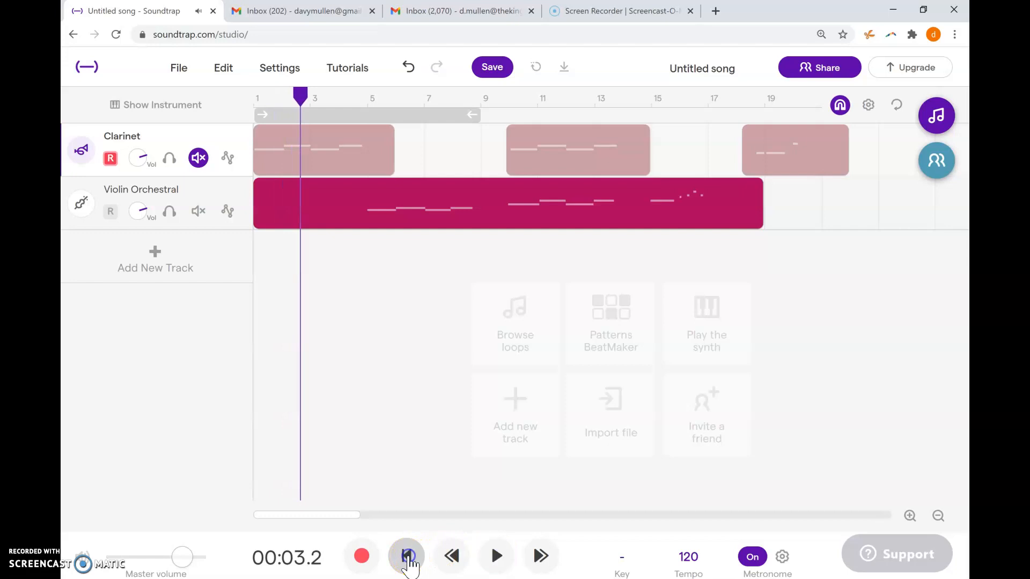
click(199, 158)
click(199, 157)
click(406, 556)
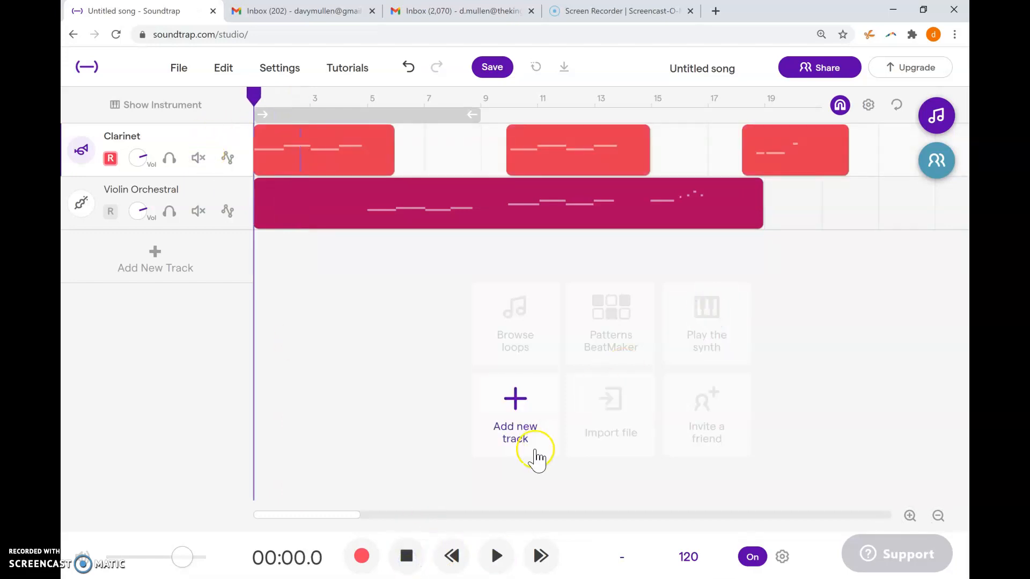
click(496, 557)
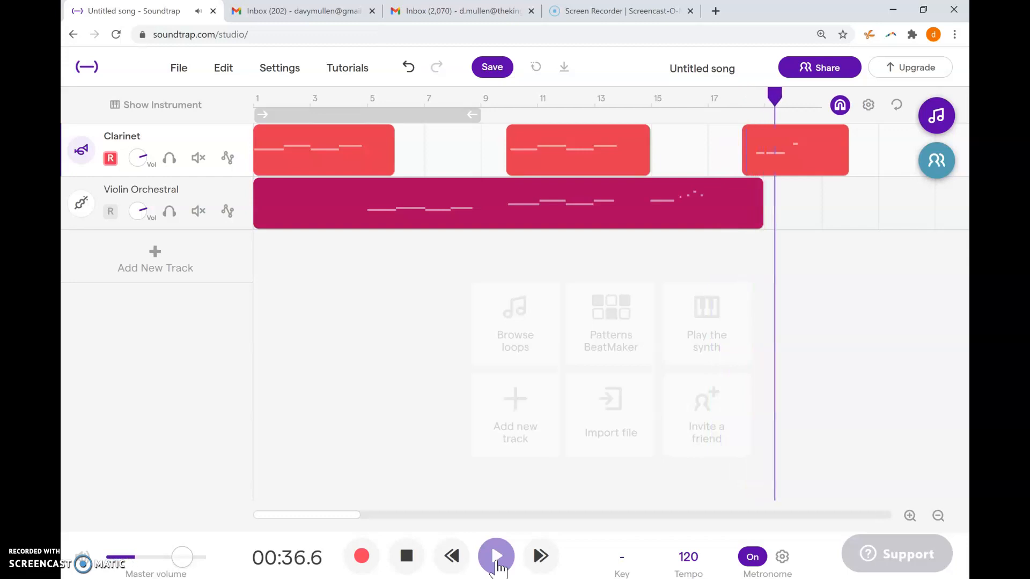
click(400, 560)
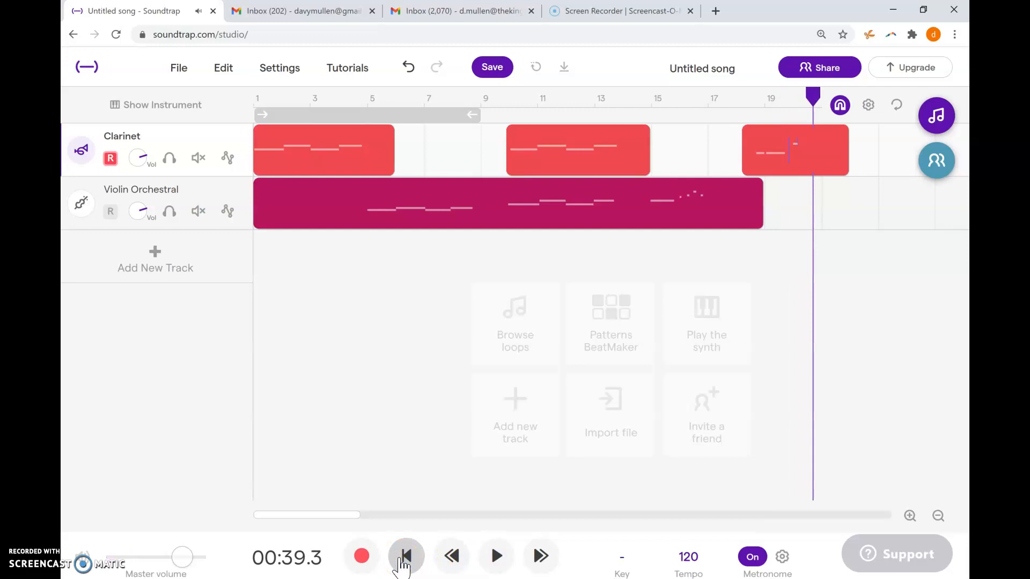
- Show the Screencast-O-Matic screen recorder page and return to the Soundtrap song
click(594, 16)
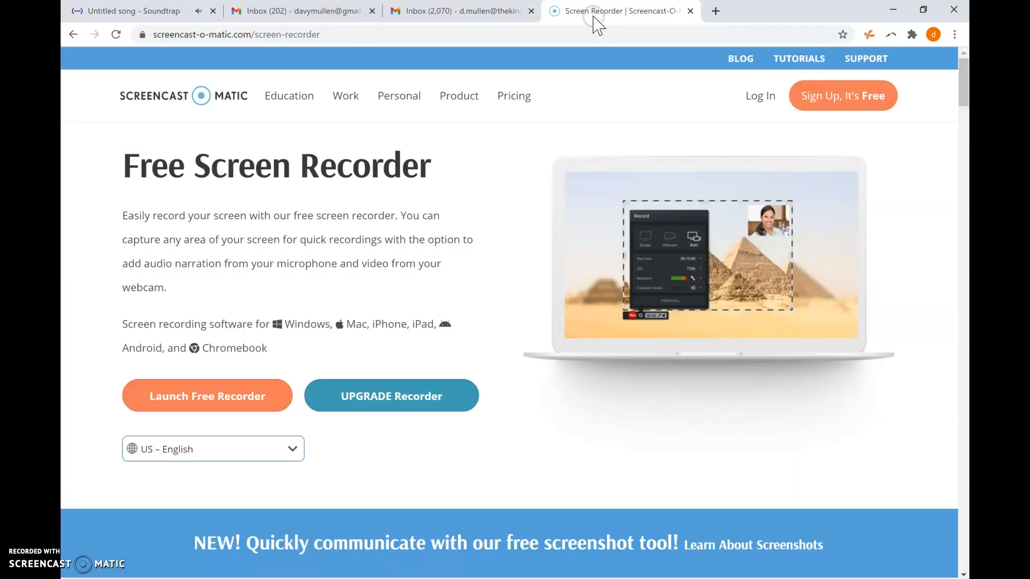
click(179, 11)
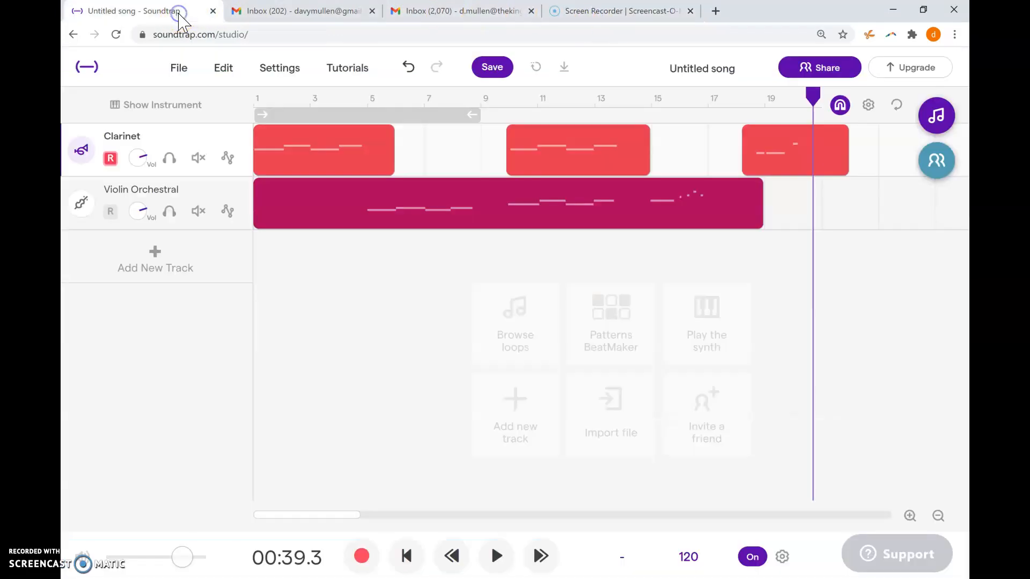
- Switch to the Graphic Scores slide presentation and advance to the John Cage slide
key(alt+Tab)
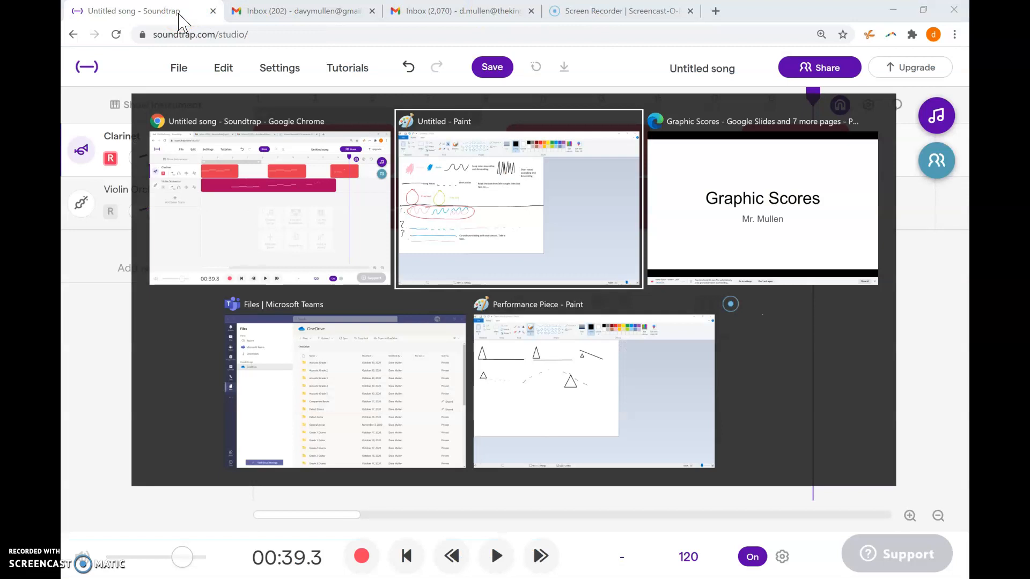
key(alt+Tab)
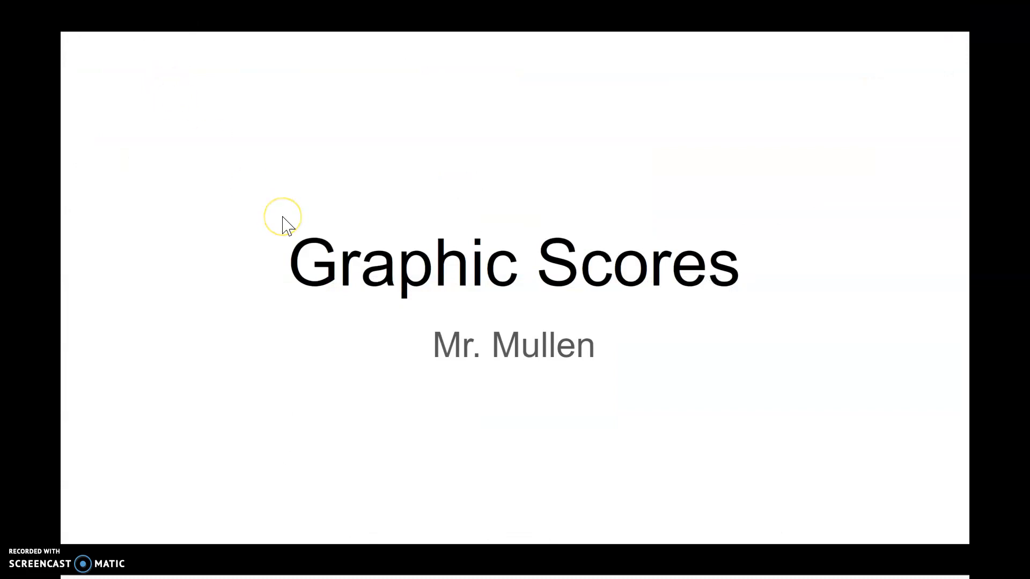
key(Right)
key(Right)
key(Right)
key(Right)
key(Right)
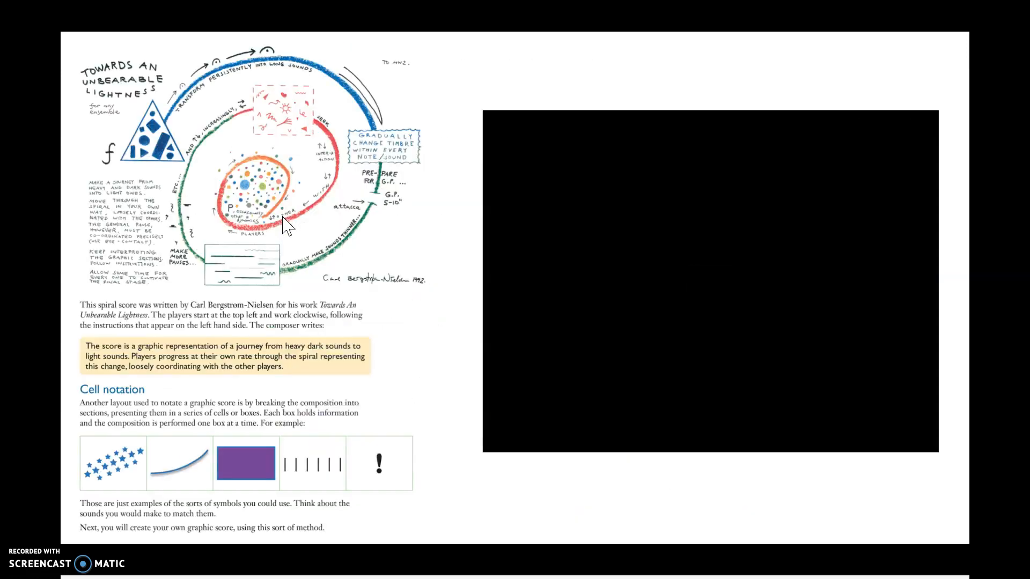
key(Right)
key(Right)
key(Right)
key(Right)
key(Right)
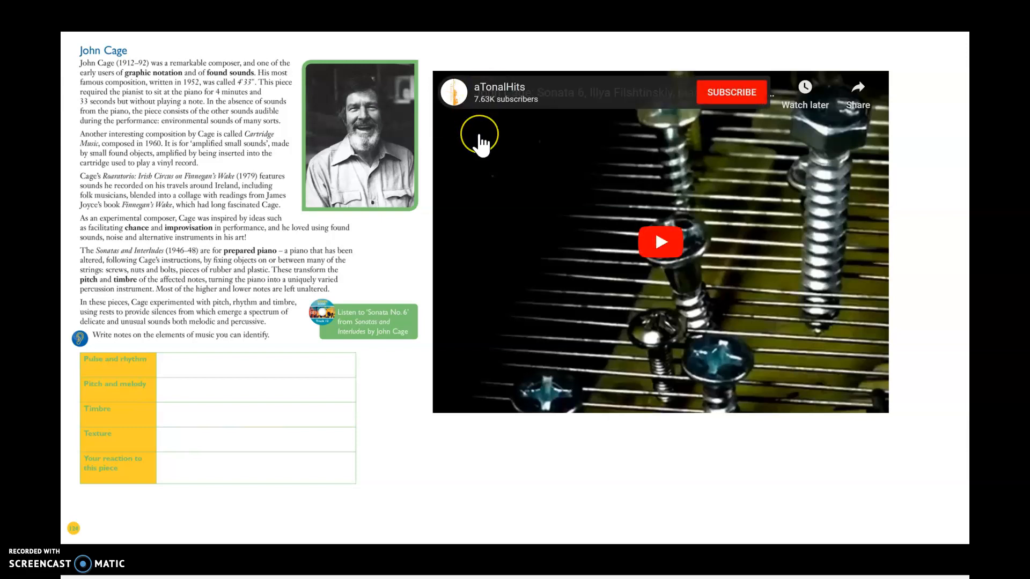
- Play the opening seconds of the embedded John Cage Sonata 6 video and advance to the Other modern composers slide
click(388, 251)
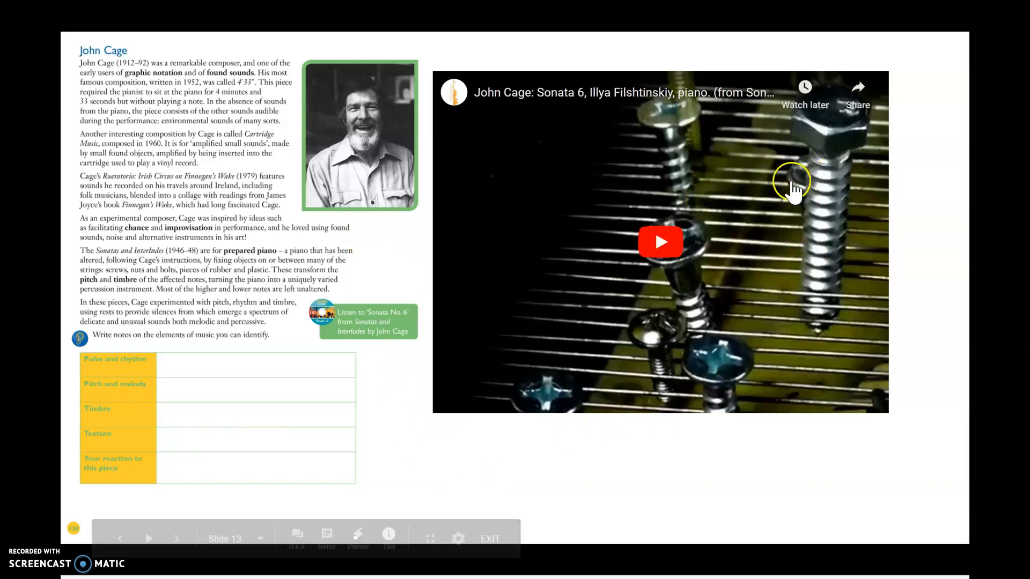
click(662, 241)
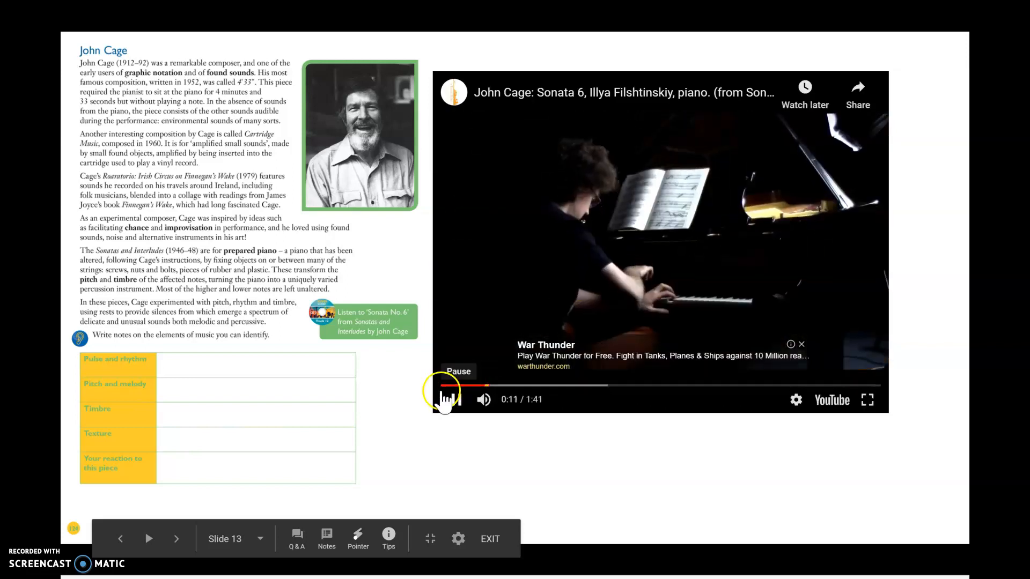
click(455, 400)
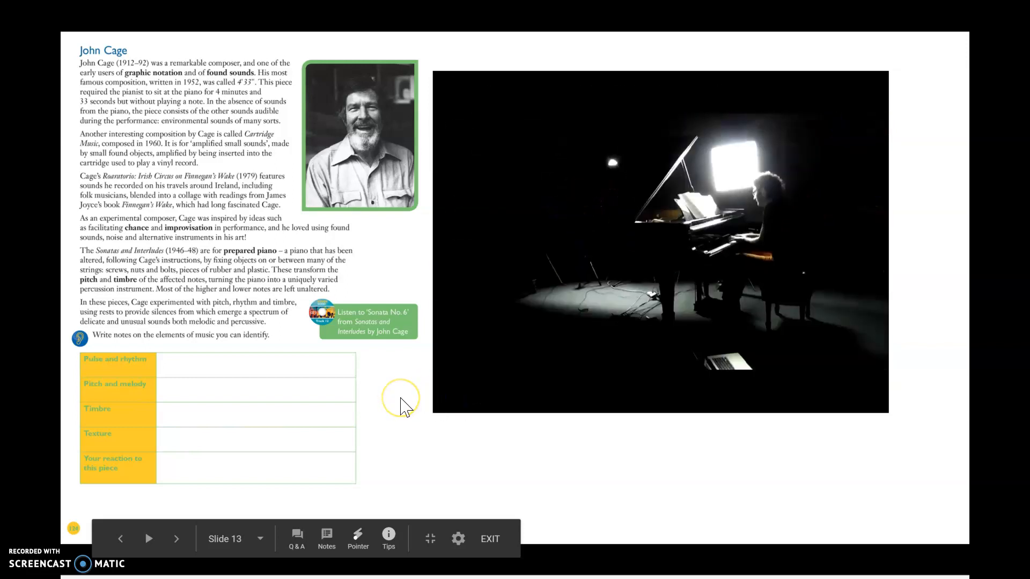
click(400, 398)
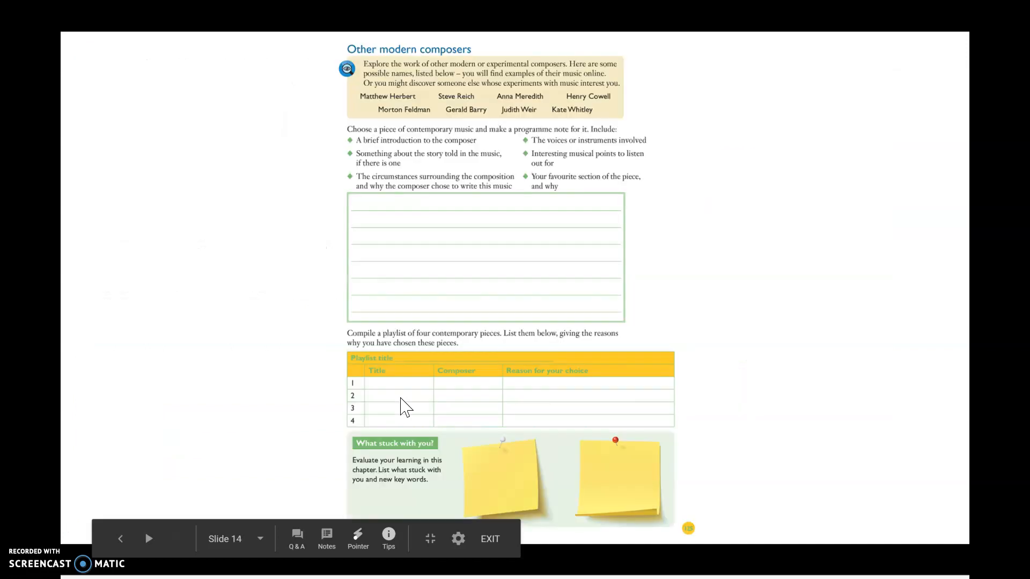